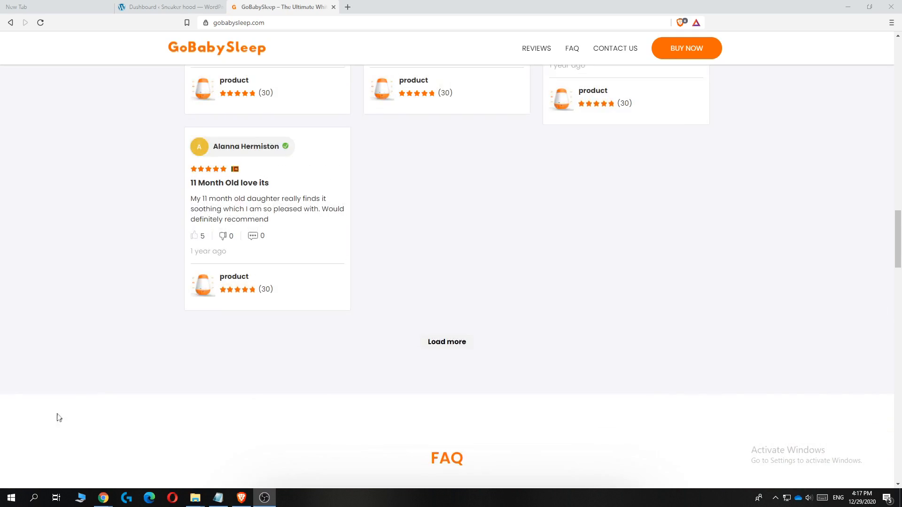
- Review the GoBabySleep example page and the Sneaker hood site's home page as visitors see them
{"action": "scroll", "coordinate": [227, 241], "scroll_direction": "up", "scroll_amount": 5}
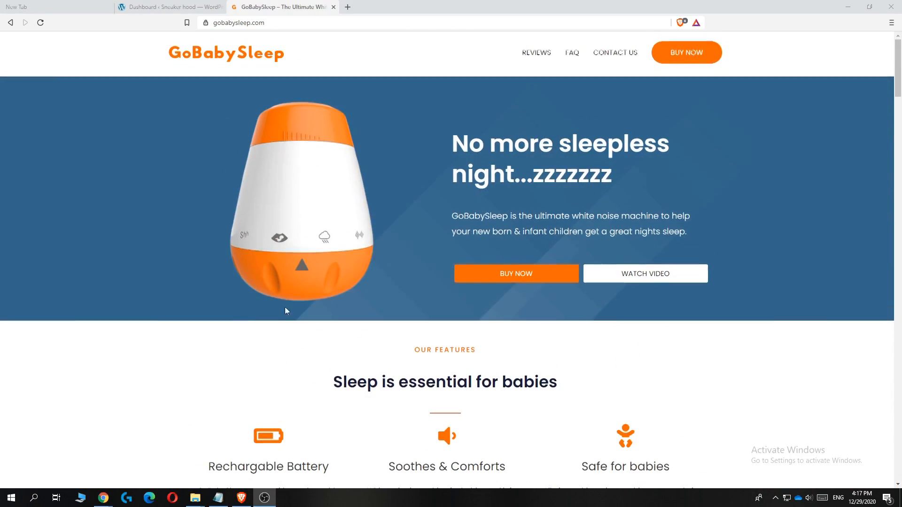
{"action": "left_click", "coordinate": [264, 361]}
{"action": "left_click", "coordinate": [150, 9]}
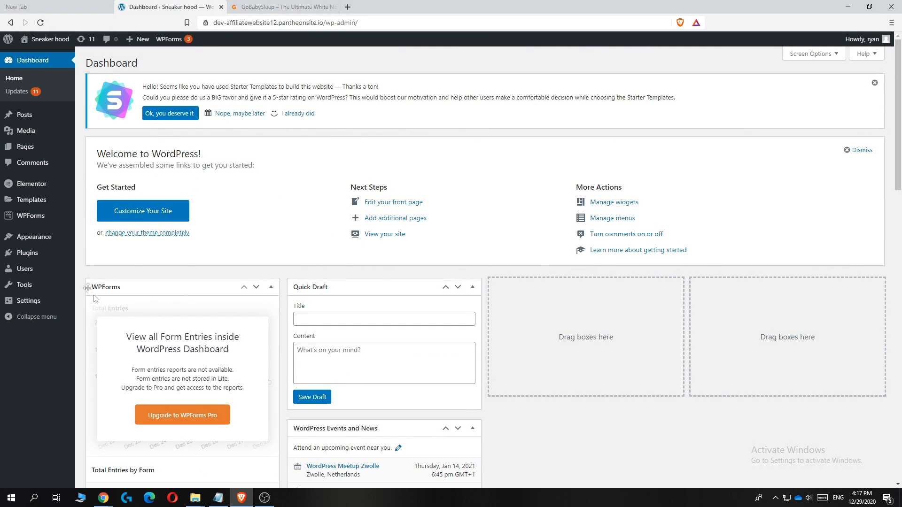
{"action": "scroll", "coordinate": [252, 197], "scroll_direction": "down", "scroll_amount": 2}
{"action": "scroll", "coordinate": [253, 198], "scroll_direction": "up", "scroll_amount": 2}
{"action": "left_click", "coordinate": [37, 55]}
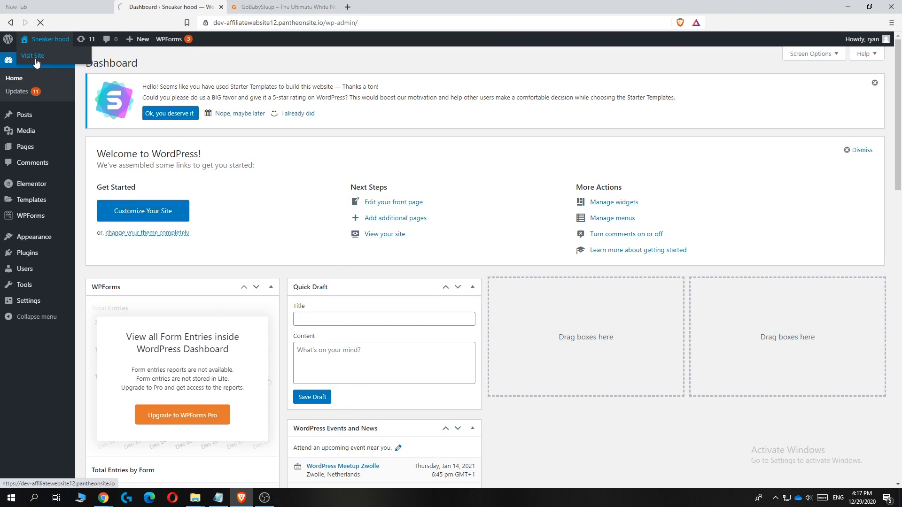
{"action": "scroll", "coordinate": [377, 274], "scroll_direction": "down", "scroll_amount": 4}
{"action": "scroll", "coordinate": [371, 274], "scroll_direction": "up", "scroll_amount": 4}
{"action": "scroll", "coordinate": [321, 277], "scroll_direction": "down", "scroll_amount": 2}
{"action": "scroll", "coordinate": [307, 159], "scroll_direction": "down", "scroll_amount": 2}
{"action": "scroll", "coordinate": [307, 159], "scroll_direction": "up", "scroll_amount": 4}
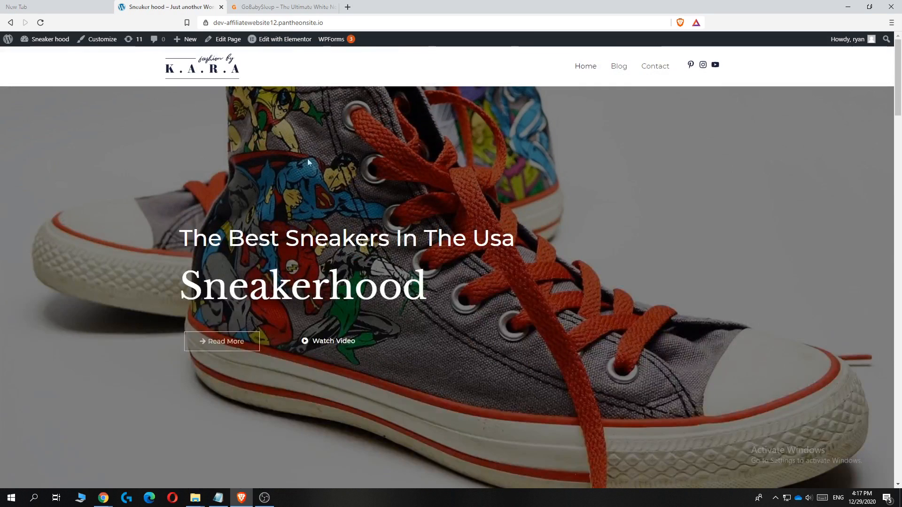
- Close the empty browser tab and return to the Sneaker hood home page after viewing GoBabySleep again
{"action": "left_click", "coordinate": [108, 7]}
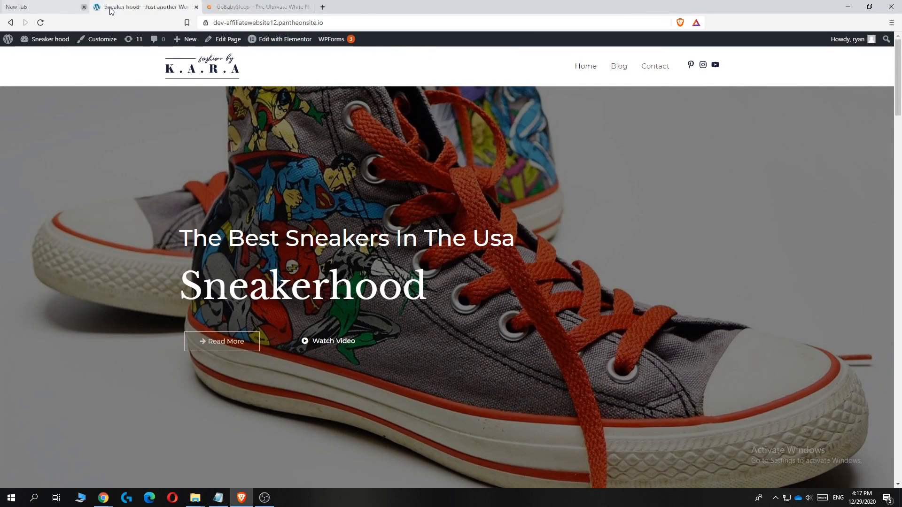
{"action": "left_click", "coordinate": [146, 4]}
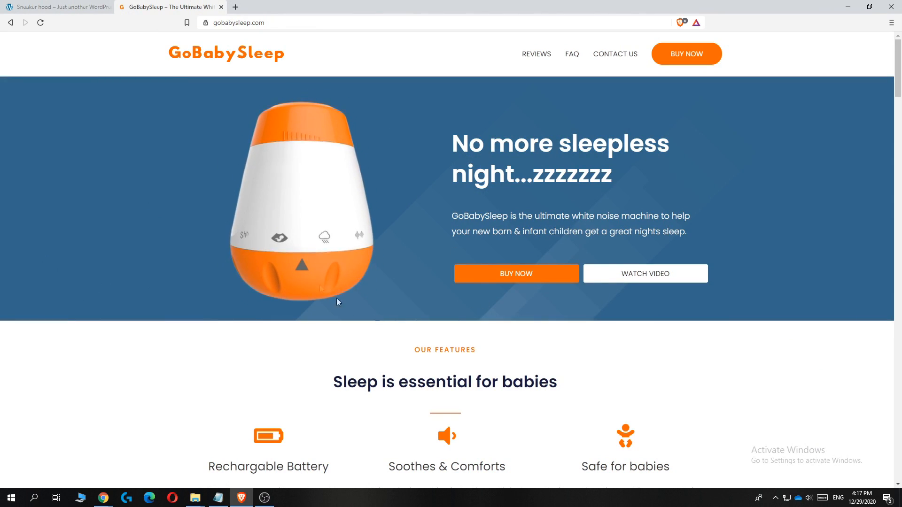
{"action": "left_click", "coordinate": [61, 6]}
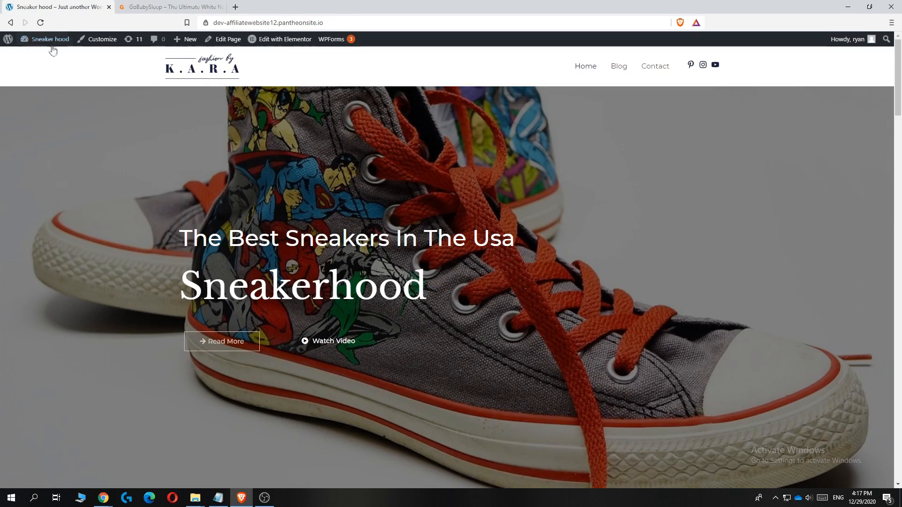
- Go to the WordPress page for adding plugins and search for "cartflows"
{"action": "left_click", "coordinate": [35, 55]}
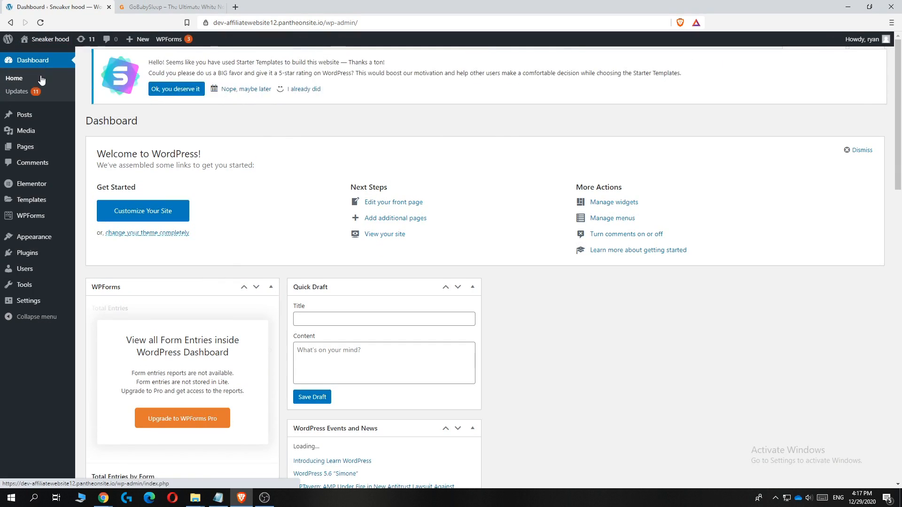
{"action": "left_click", "coordinate": [27, 254]}
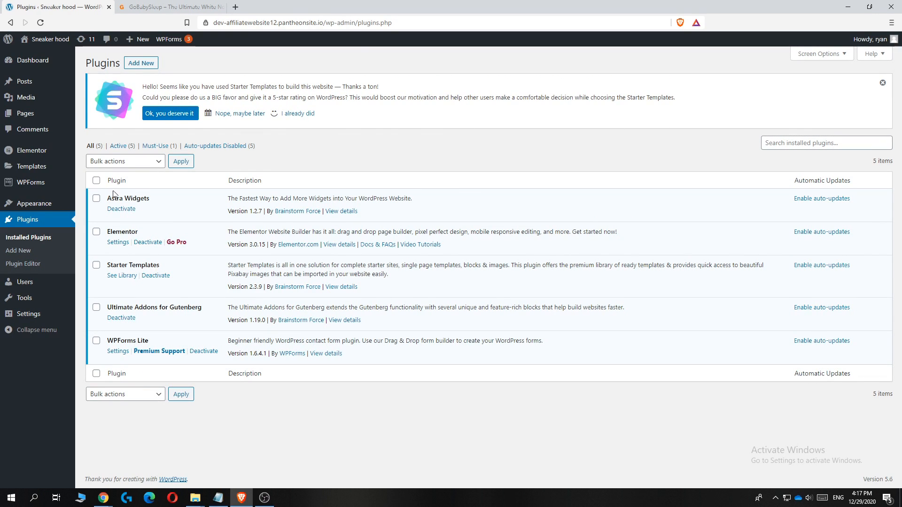
{"action": "left_click", "coordinate": [130, 66]}
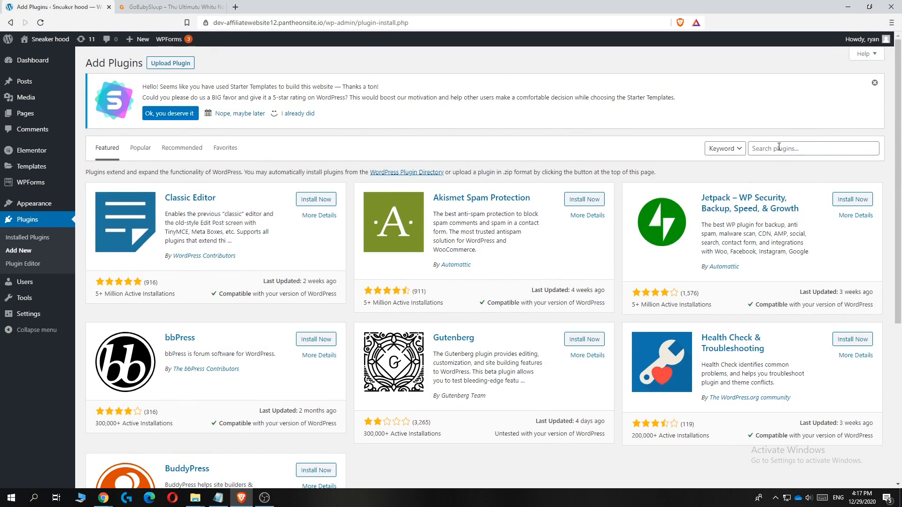
{"action": "left_click", "coordinate": [779, 147]}
{"action": "type", "text": "ca"}
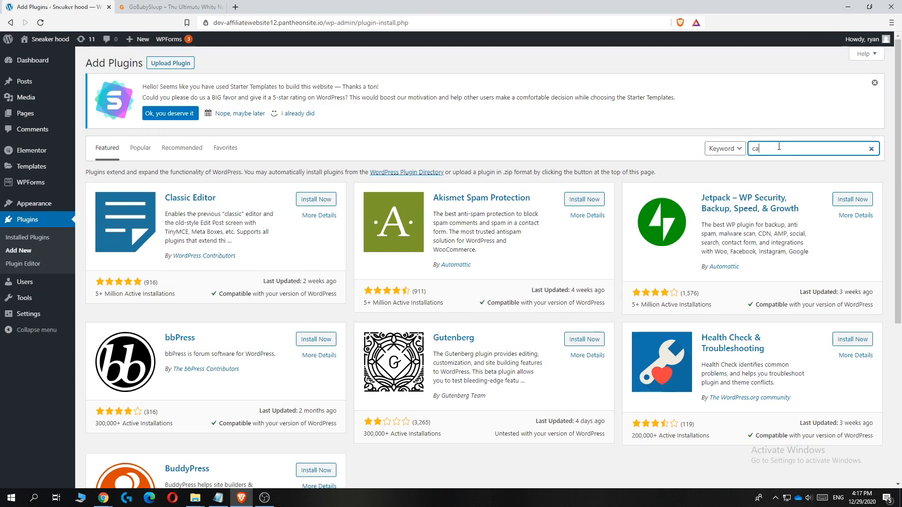
{"action": "type", "text": "rtflows"}
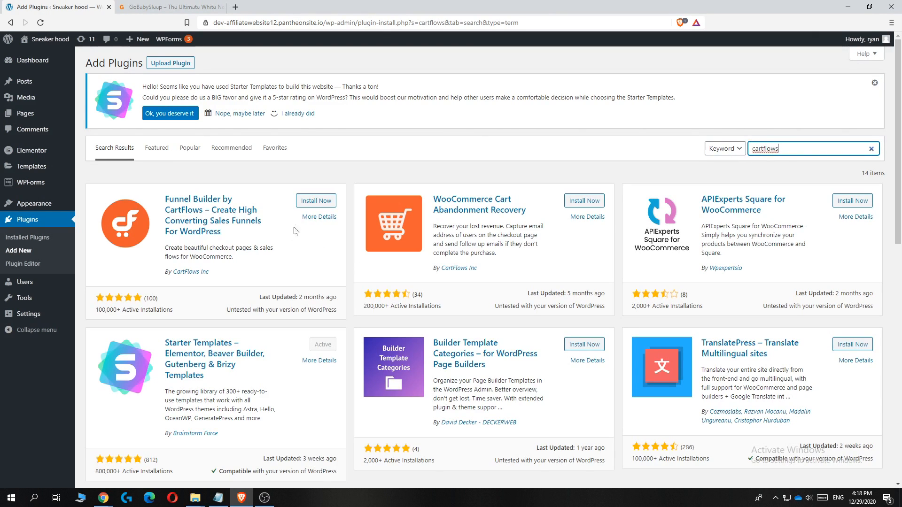
- Install and activate the Funnel Builder by CartFlows plugin
{"action": "left_click", "coordinate": [310, 202]}
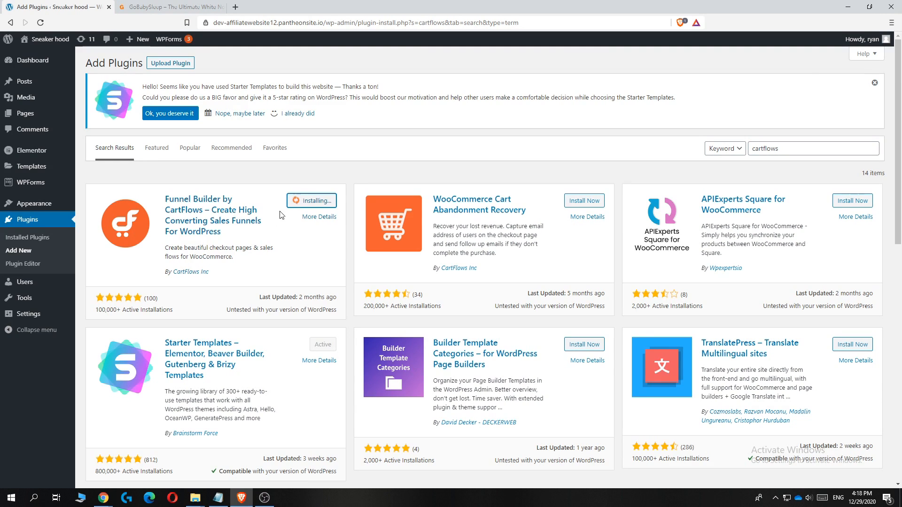
{"action": "left_click", "coordinate": [311, 199]}
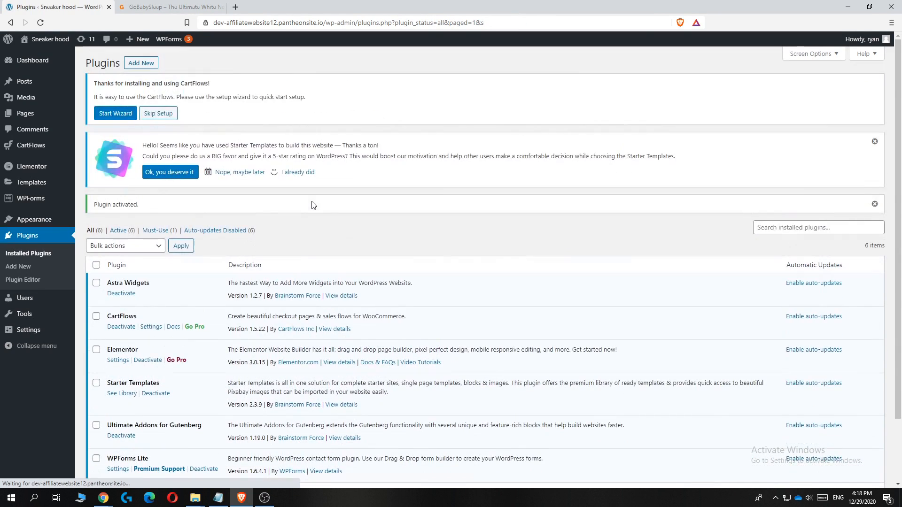
{"action": "scroll", "coordinate": [248, 230], "scroll_direction": "down", "scroll_amount": 1}
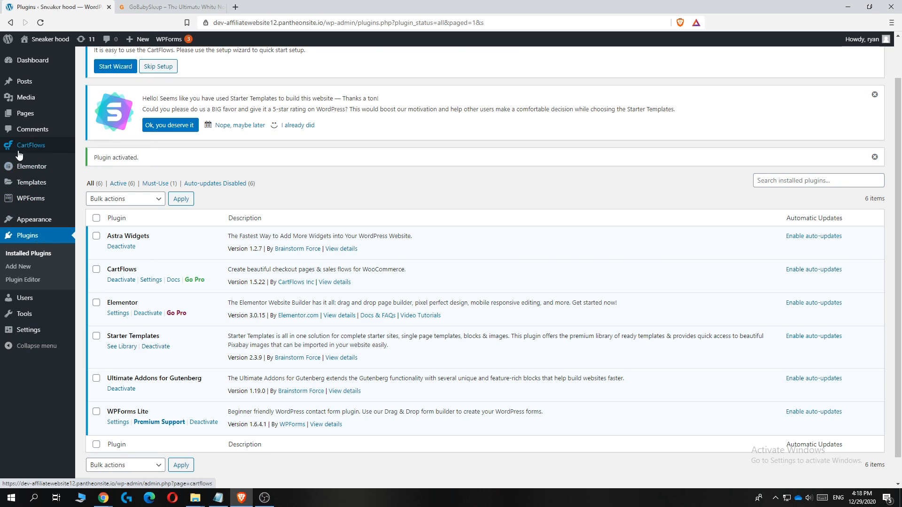
- Start a new CartFlows flow, browse the ready templates, and install and activate WooCommerce from the Evergreen Product 01 template
{"action": "mouse_move", "coordinate": [35, 148]}
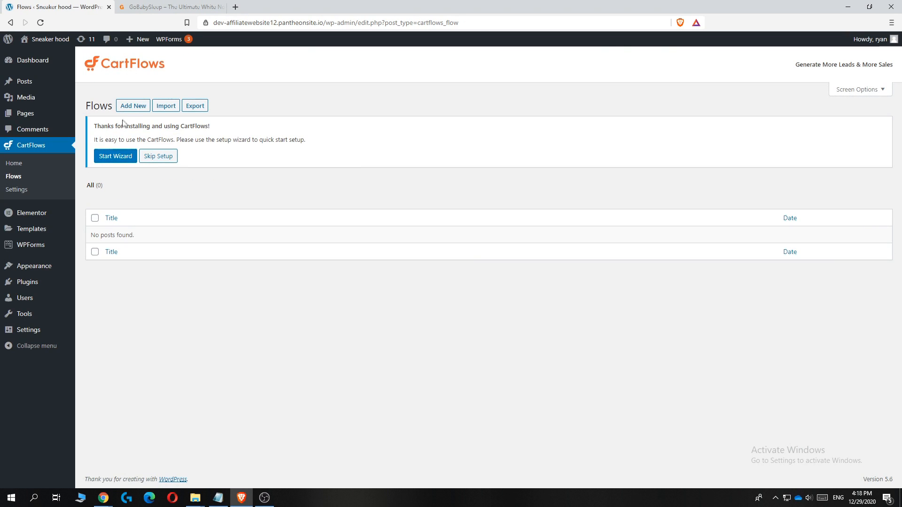
{"action": "left_click", "coordinate": [124, 115]}
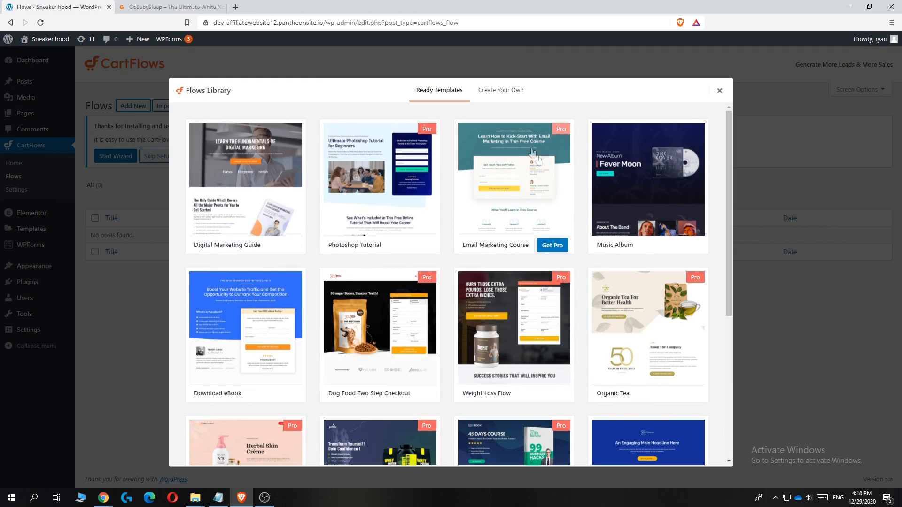
{"action": "scroll", "coordinate": [456, 183], "scroll_direction": "down", "scroll_amount": 5}
{"action": "scroll", "coordinate": [357, 193], "scroll_direction": "up", "scroll_amount": 2}
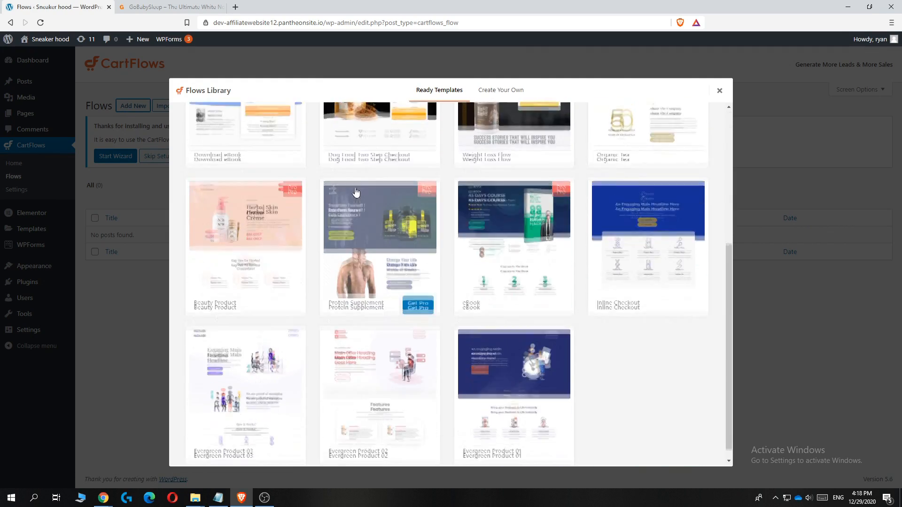
{"action": "scroll", "coordinate": [357, 193], "scroll_direction": "down", "scroll_amount": 3}
{"action": "mouse_move", "coordinate": [511, 440]}
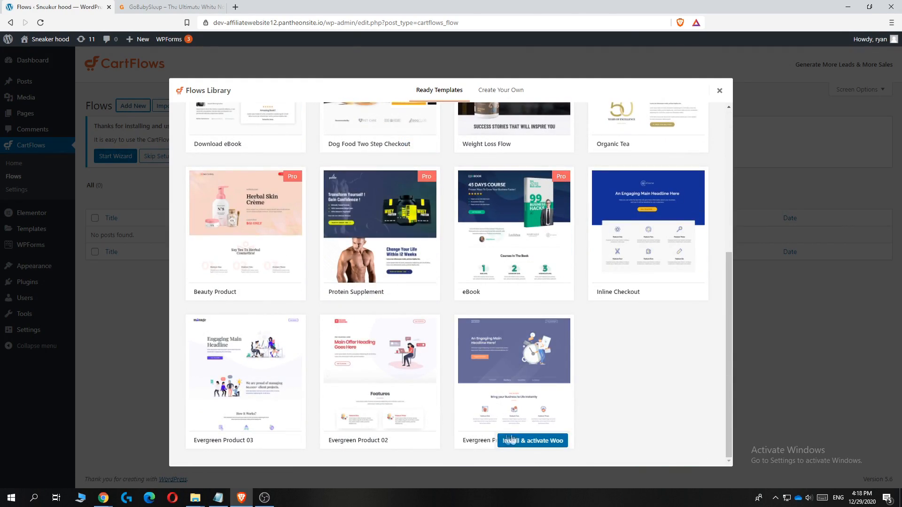
{"action": "scroll", "coordinate": [498, 431], "scroll_direction": "up", "scroll_amount": 7}
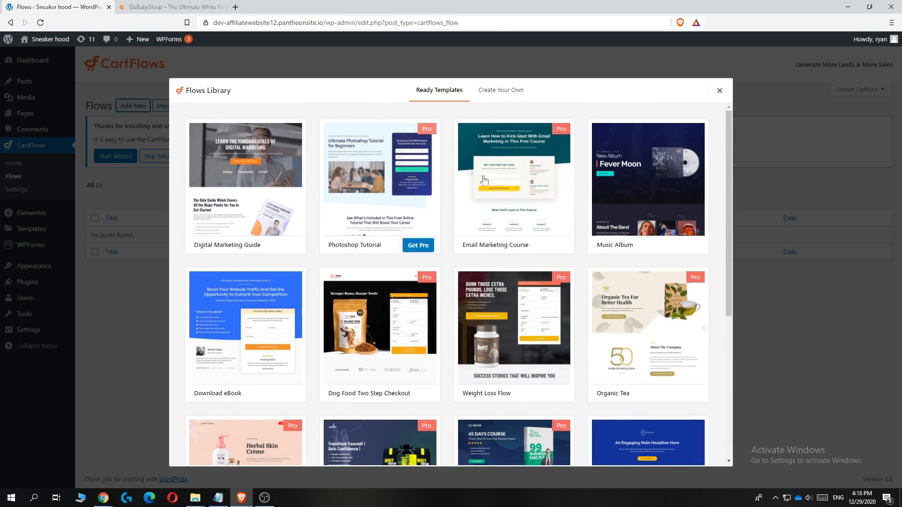
{"action": "scroll", "coordinate": [517, 329], "scroll_direction": "down", "scroll_amount": 2}
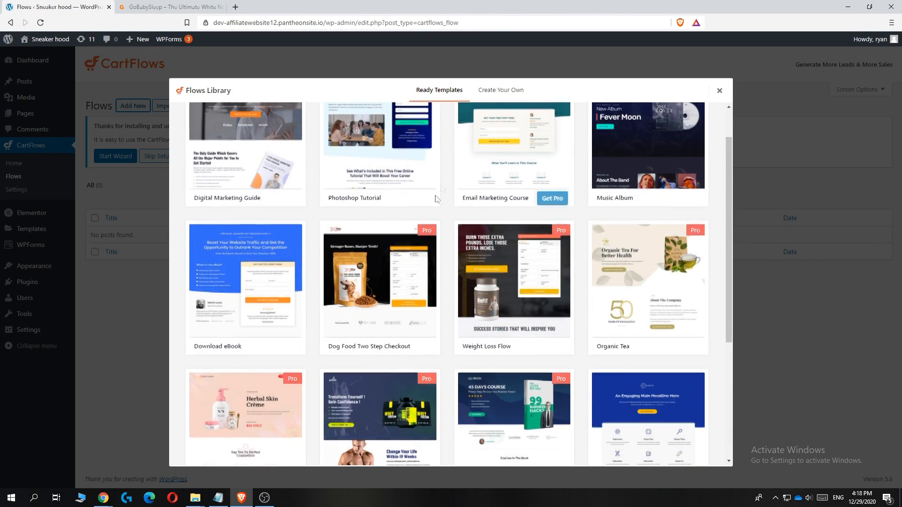
{"action": "scroll", "coordinate": [249, 195], "scroll_direction": "up", "scroll_amount": 2}
{"action": "scroll", "coordinate": [245, 389], "scroll_direction": "down", "scroll_amount": 5}
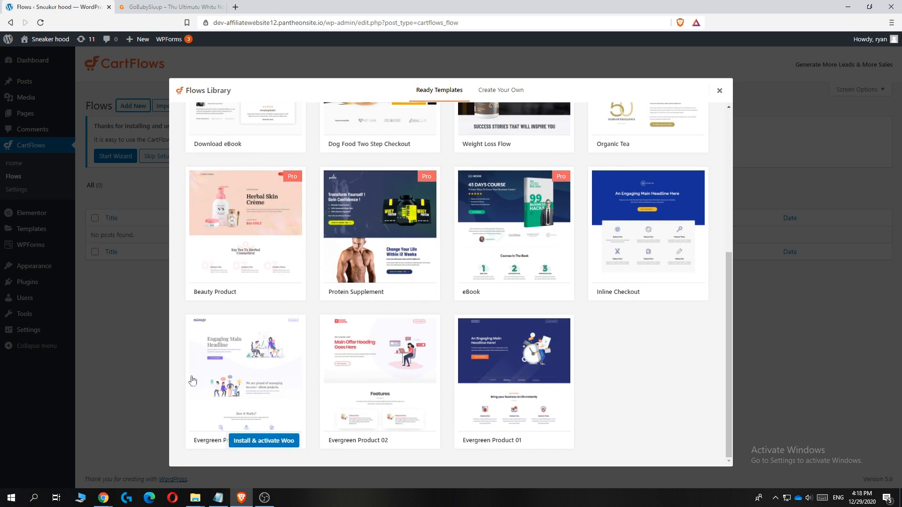
{"action": "left_click", "coordinate": [528, 441]}
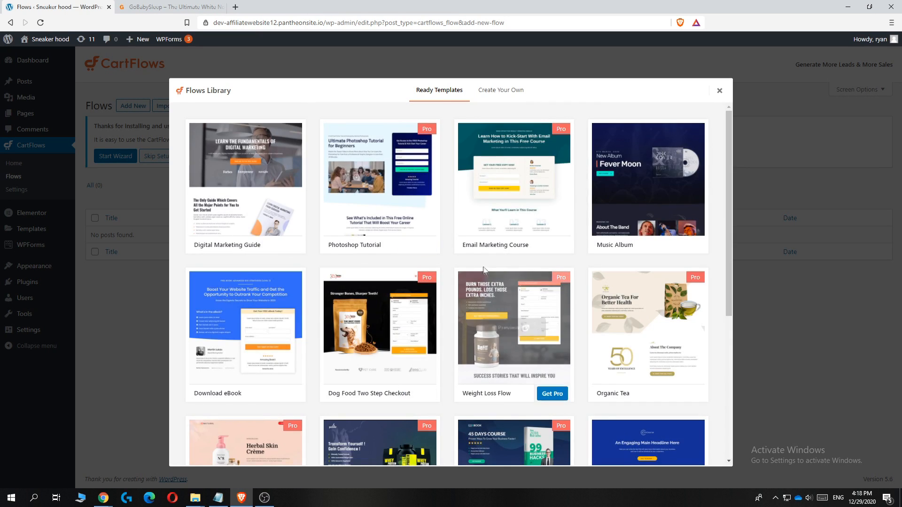
- Import the Evergreen Product 01 template as the new flow and give the flow the title "Goggle"
{"action": "scroll", "coordinate": [478, 264], "scroll_direction": "down", "scroll_amount": 3}
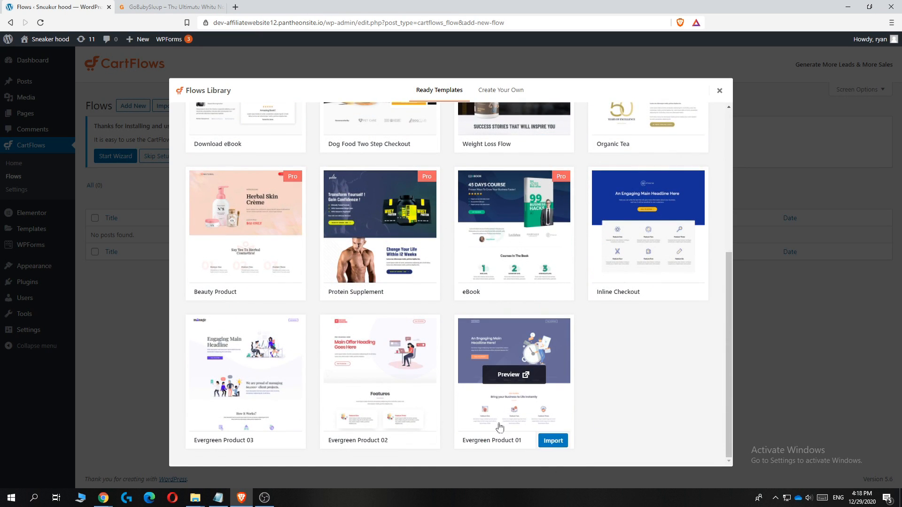
{"action": "left_click", "coordinate": [550, 440]}
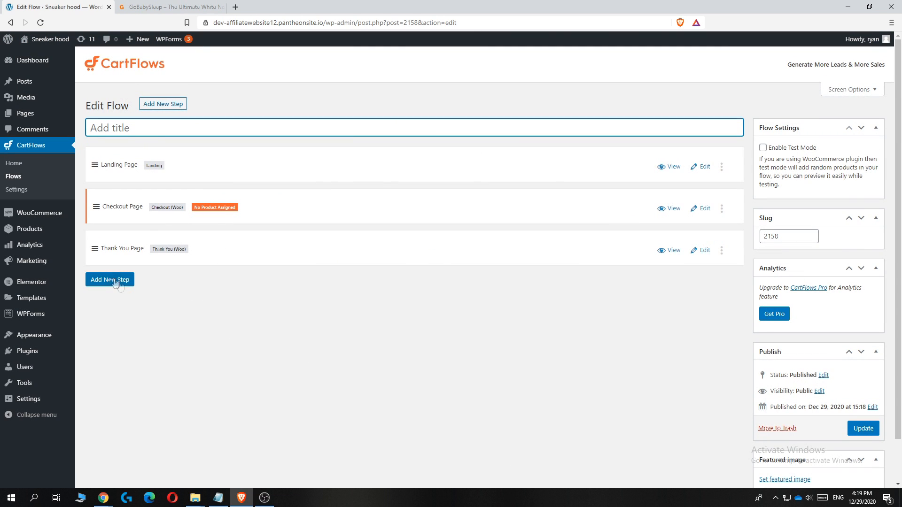
{"action": "mouse_move", "coordinate": [36, 216]}
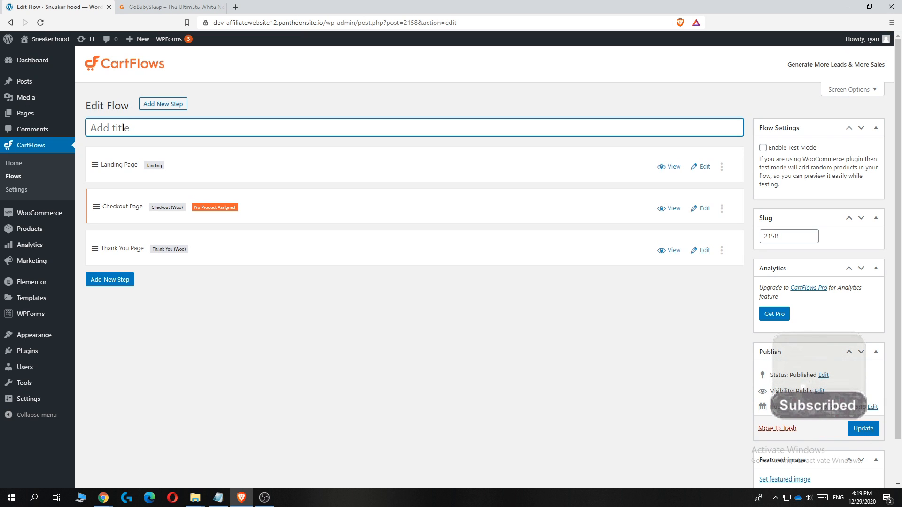
{"action": "type", "text": "Goggle"}
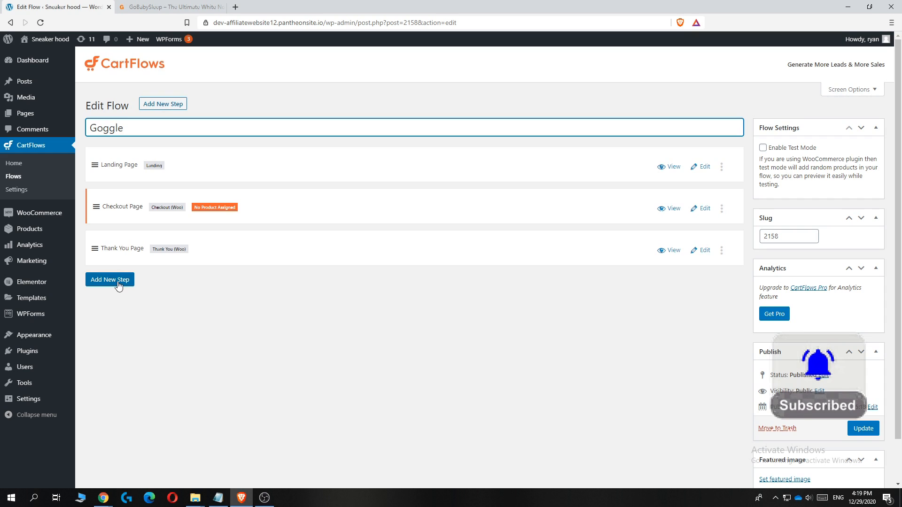
{"action": "left_click", "coordinate": [119, 281]}
{"action": "left_click", "coordinate": [717, 90]}
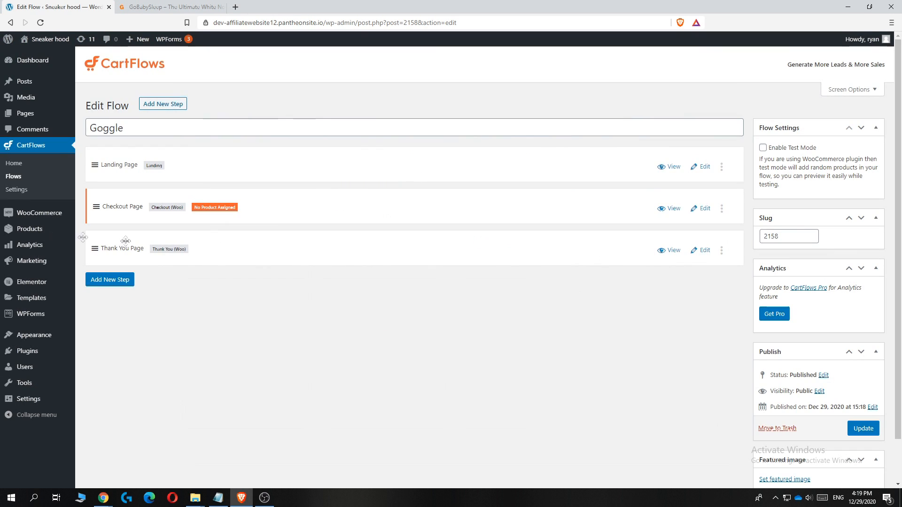
{"action": "scroll", "coordinate": [188, 172], "scroll_direction": "down", "scroll_amount": 1}
{"action": "scroll", "coordinate": [458, 304], "scroll_direction": "up", "scroll_amount": 1}
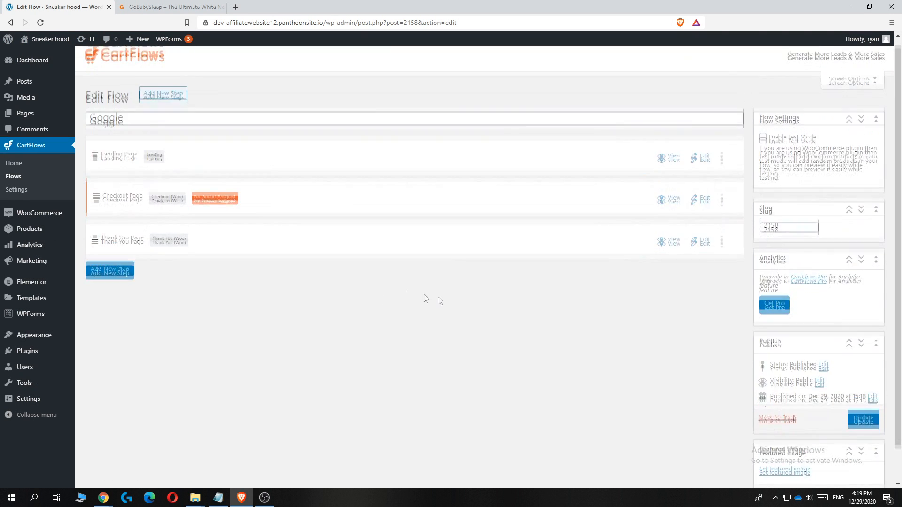
{"action": "scroll", "coordinate": [399, 244], "scroll_direction": "down", "scroll_amount": 1}
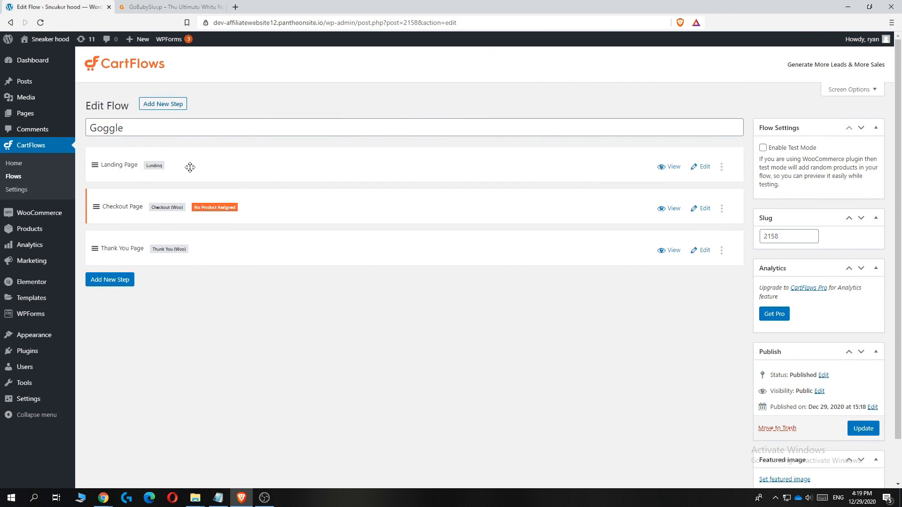
- View the flow's landing page as published and check its web address
{"action": "left_click", "coordinate": [670, 171]}
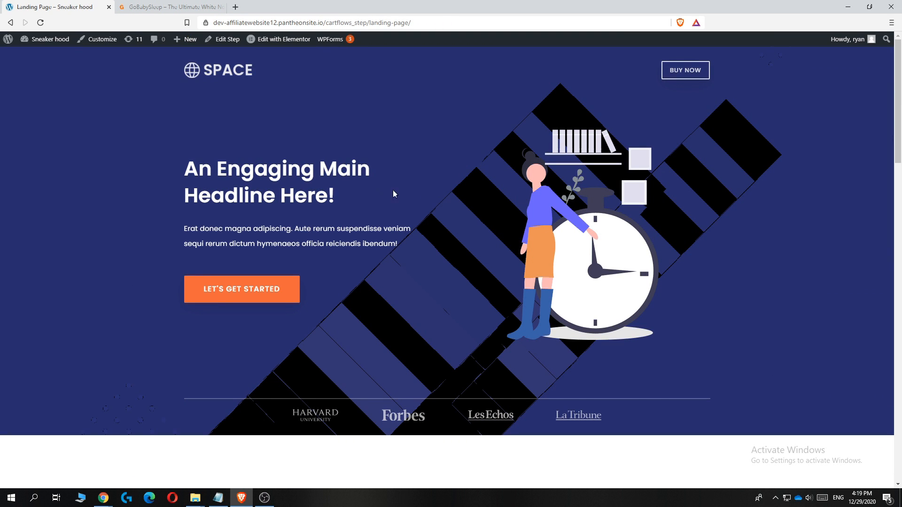
{"action": "left_click_drag", "start_coordinate": [418, 26], "coordinate": [214, 26]}
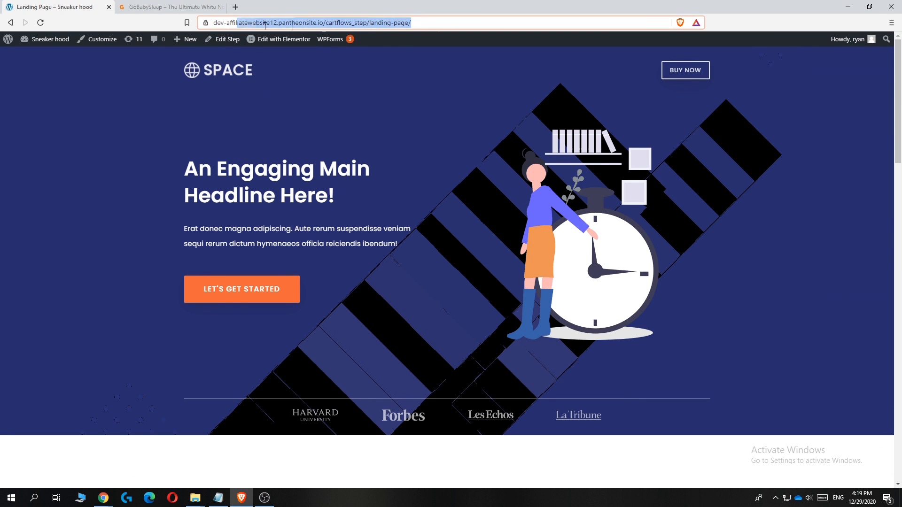
{"action": "left_click", "coordinate": [415, 24]}
{"action": "left_click", "coordinate": [456, 70]}
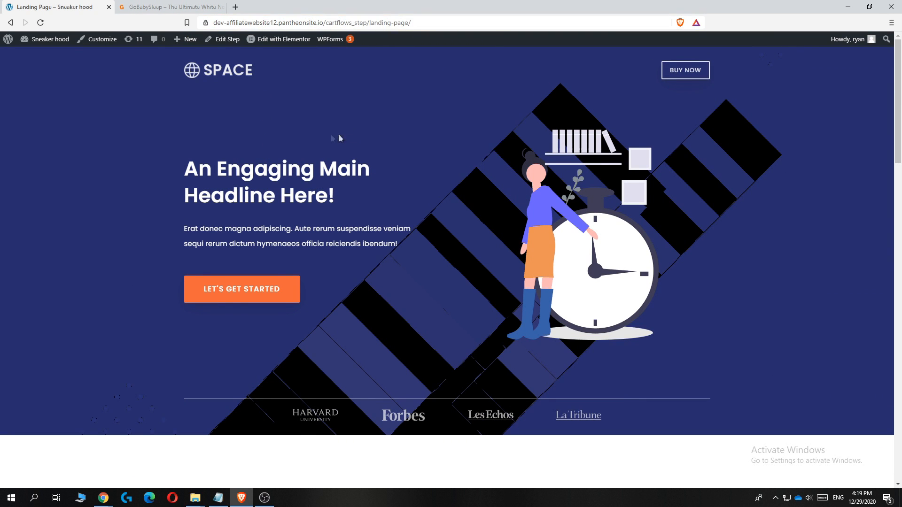
- Open the landing page for editing in Elementor and look through its sections
{"action": "left_click", "coordinate": [275, 44]}
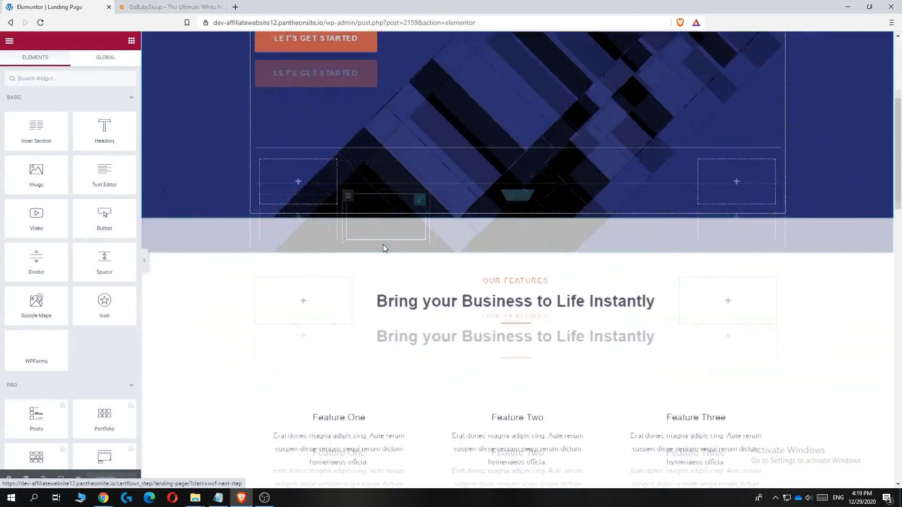
{"action": "scroll", "coordinate": [382, 245], "scroll_direction": "down", "scroll_amount": 10}
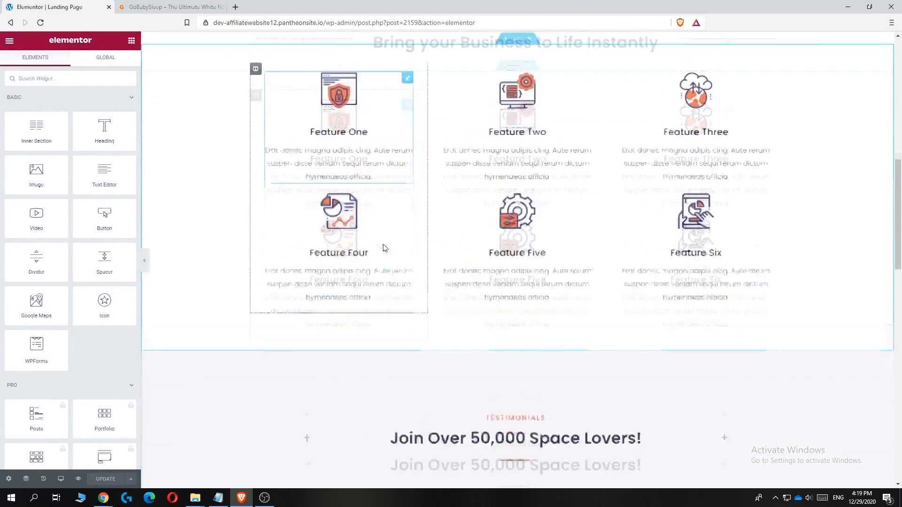
- Delete the hero section with the main headline and add an empty two-column section above the features section
{"action": "scroll", "coordinate": [383, 246], "scroll_direction": "up", "scroll_amount": 10}
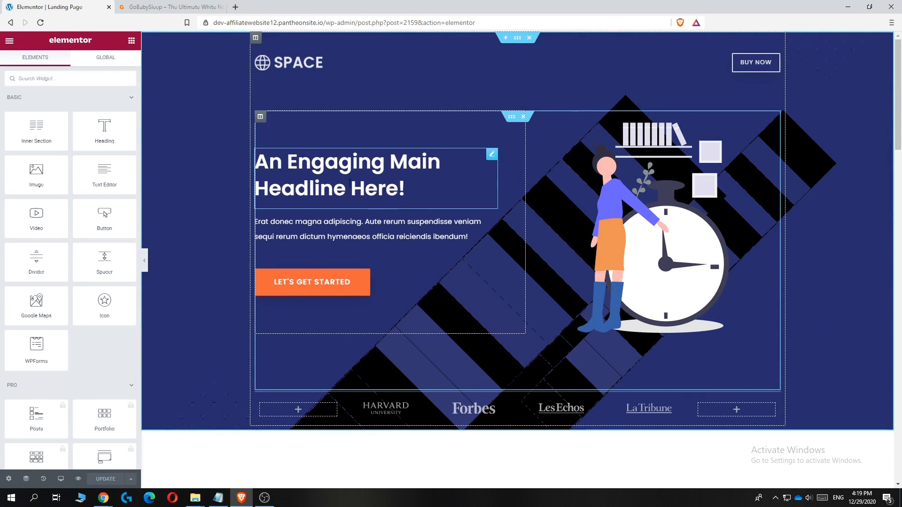
{"action": "left_click", "coordinate": [528, 40]}
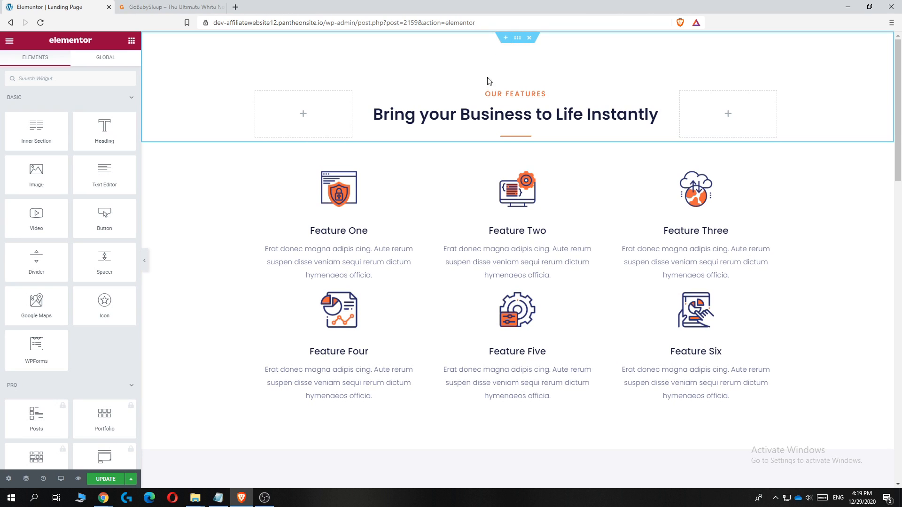
{"action": "left_click", "coordinate": [506, 38]}
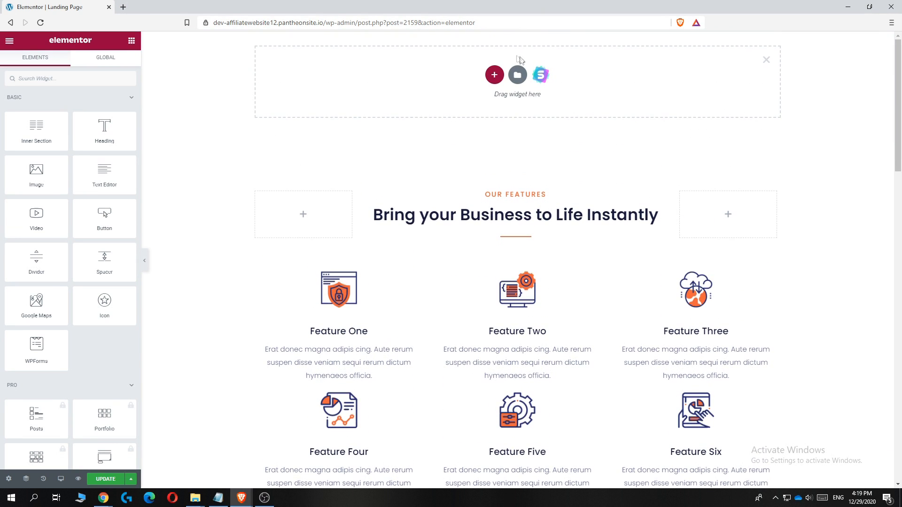
{"action": "left_click", "coordinate": [497, 81]}
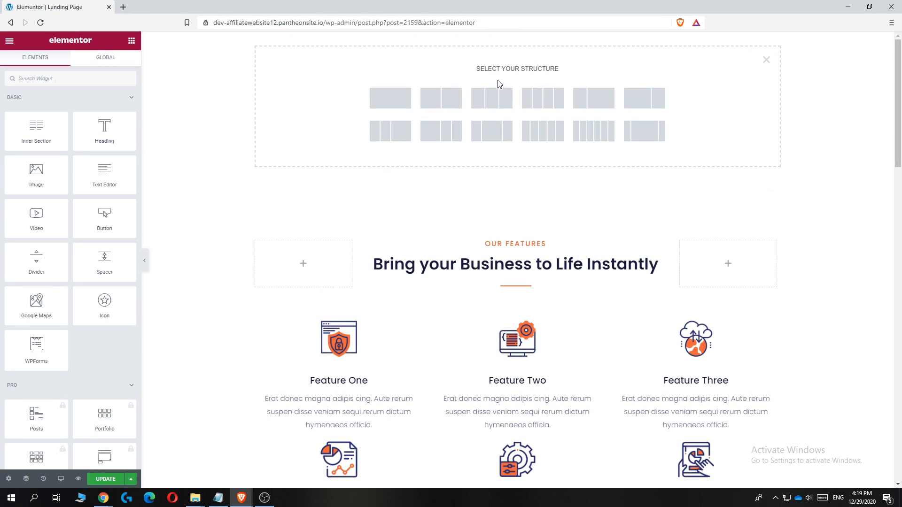
{"action": "left_click", "coordinate": [441, 100]}
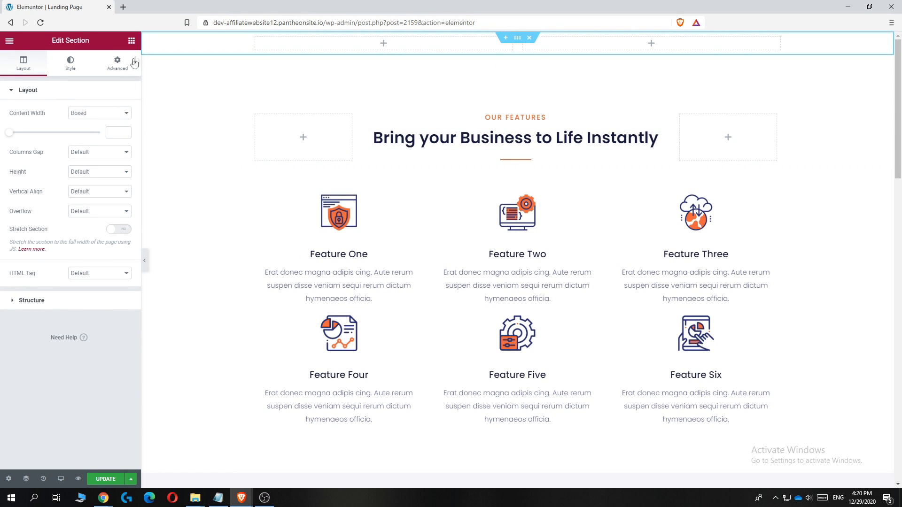
- Add an Image widget to the new section's first column and upload the goggles picture 1-kleiner.png into it
{"action": "left_click", "coordinate": [132, 42]}
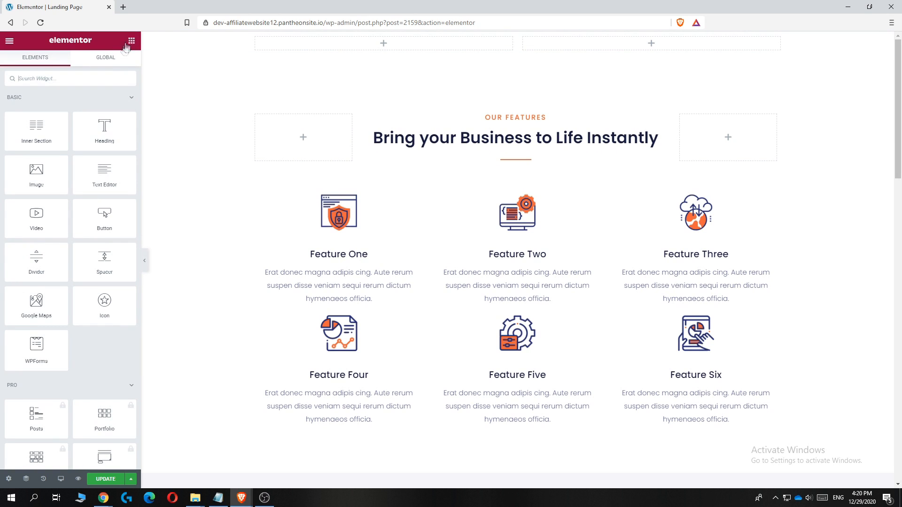
{"action": "left_click_drag", "start_coordinate": [27, 177], "coordinate": [376, 51]}
{"action": "left_click", "coordinate": [60, 150]}
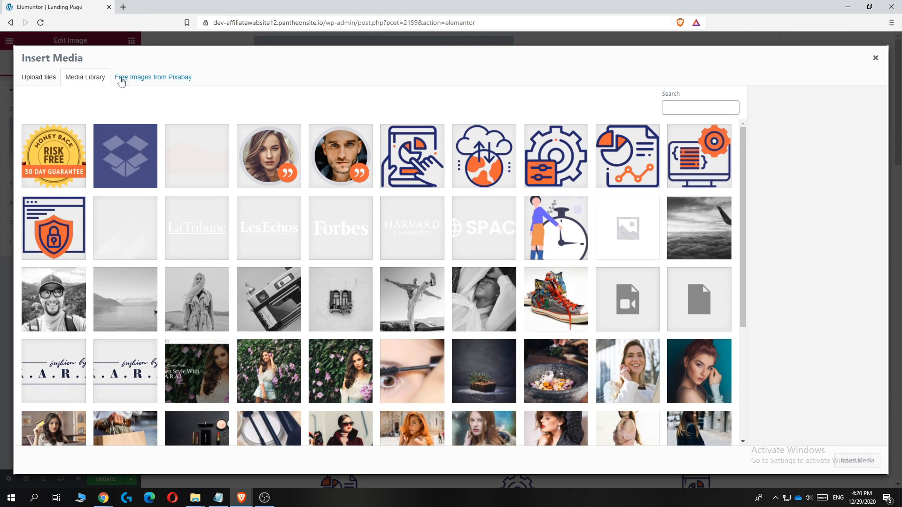
{"action": "left_click", "coordinate": [51, 80]}
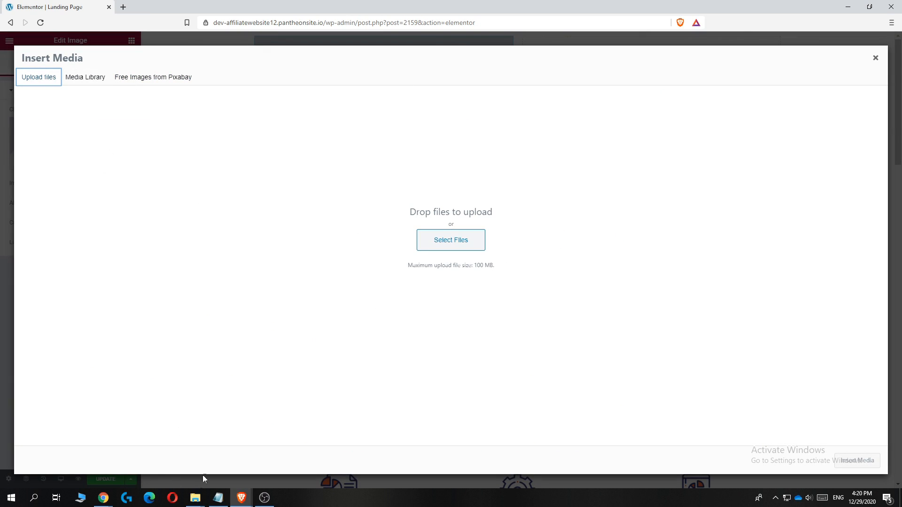
{"action": "left_click", "coordinate": [195, 498]}
{"action": "left_click", "coordinate": [237, 468]}
{"action": "left_click_drag", "start_coordinate": [428, 344], "coordinate": [446, 248]}
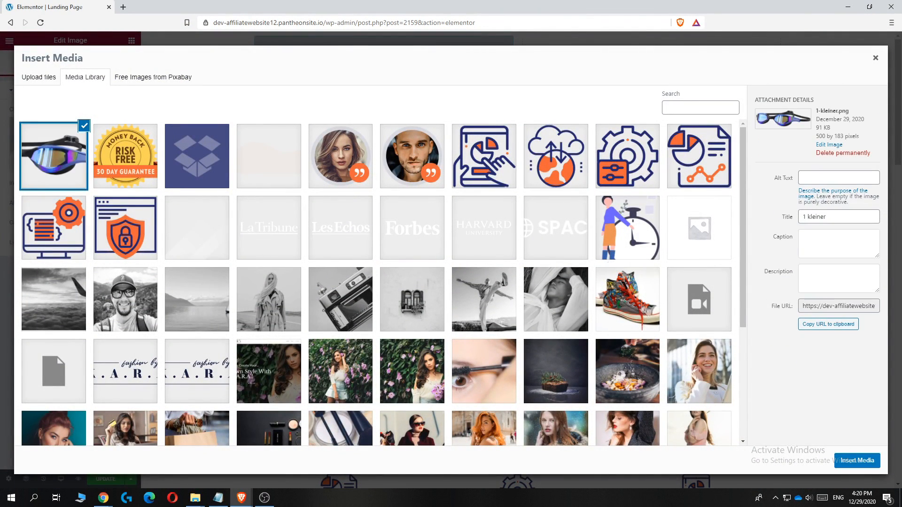
{"action": "left_click", "coordinate": [855, 460]}
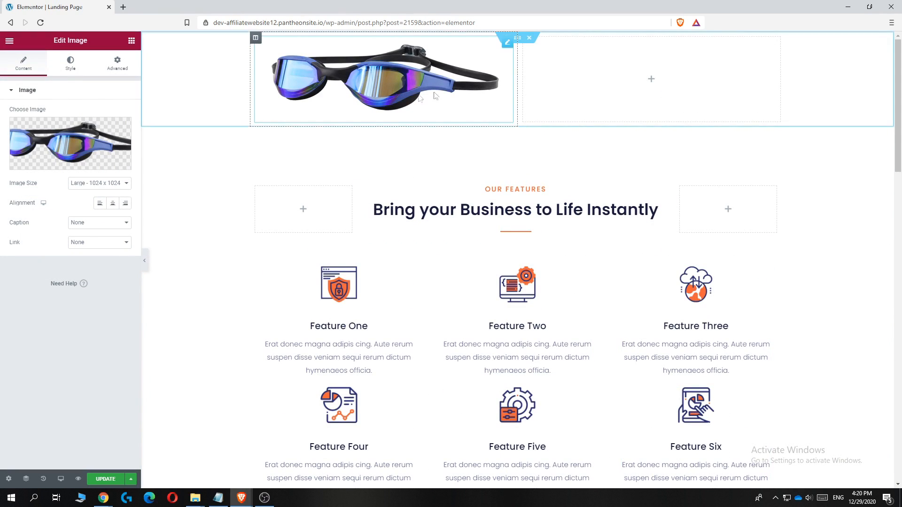
- Copy the "Bring your Business to Life Instantly" heading into the empty second column and change its text to "The best goggles for you"
{"action": "left_click", "coordinate": [132, 41]}
{"action": "right_click", "coordinate": [662, 210]}
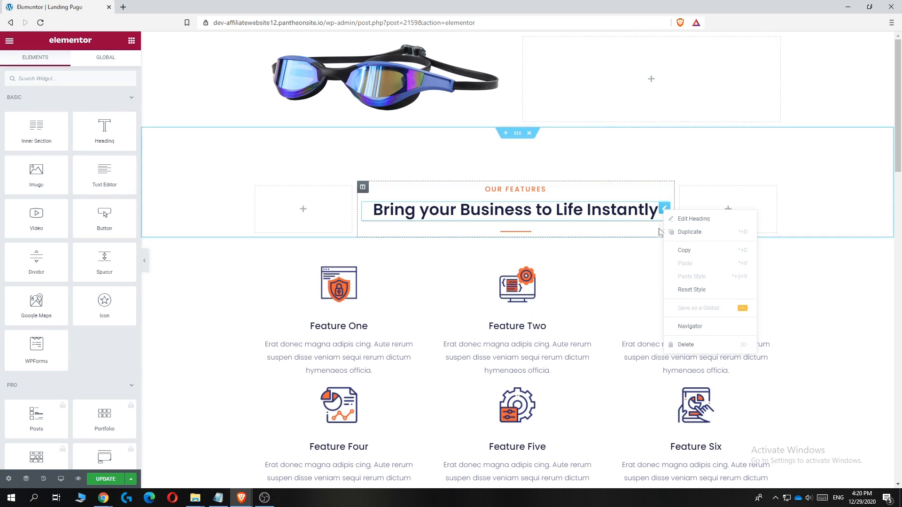
{"action": "left_click", "coordinate": [683, 250]}
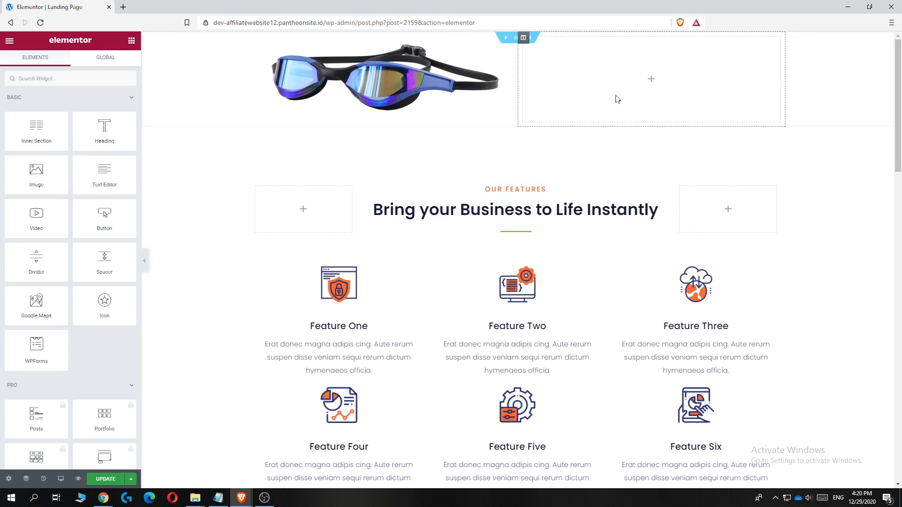
{"action": "right_click", "coordinate": [581, 89]}
{"action": "left_click", "coordinate": [654, 156]}
{"action": "left_click_drag", "start_coordinate": [687, 69], "coordinate": [554, 46]}
{"action": "left_click", "coordinate": [114, 134]}
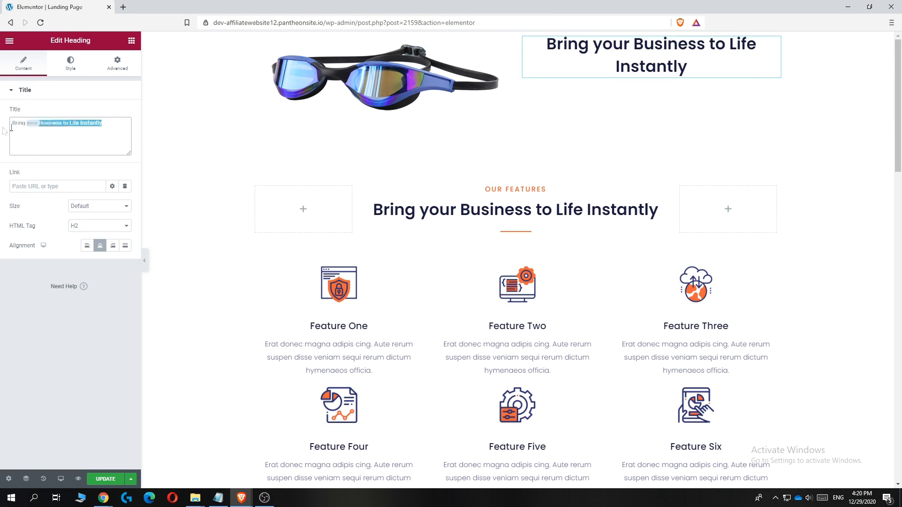
{"action": "type", "text": "The"}
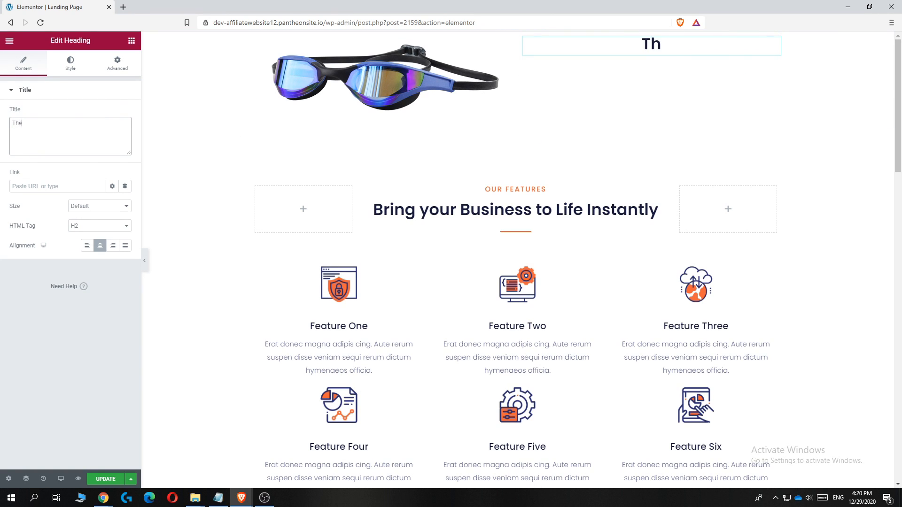
{"action": "type", "text": " best goggles for you"}
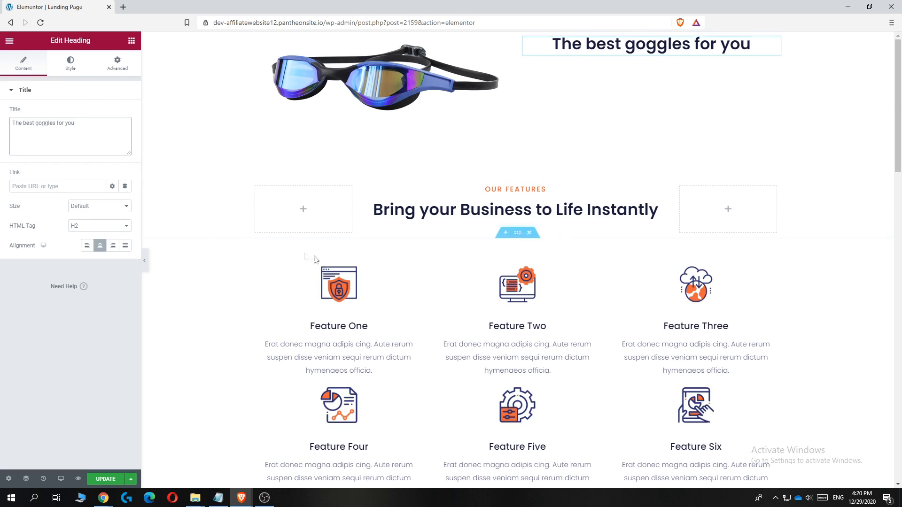
- Copy the first testimonial's text box and paste it below the goggles heading in the second column
{"action": "scroll", "coordinate": [294, 252], "scroll_direction": "down", "scroll_amount": 10}
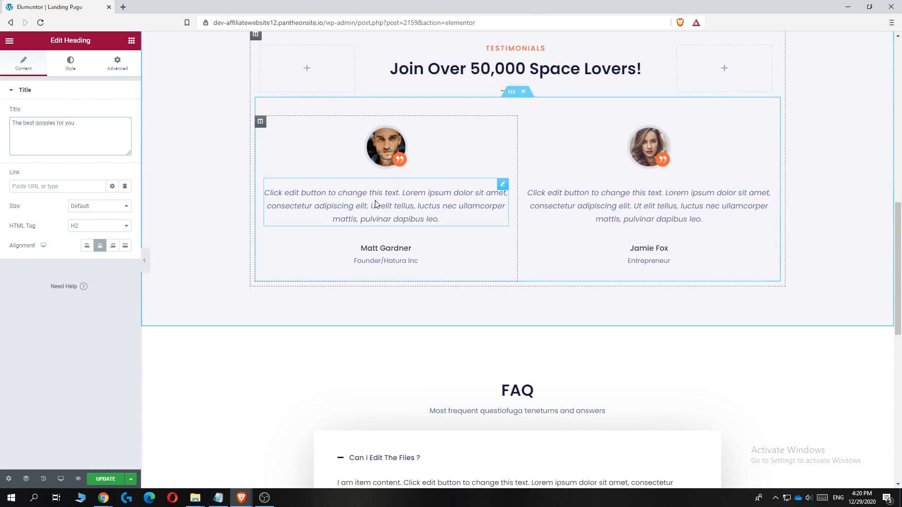
{"action": "scroll", "coordinate": [376, 202], "scroll_direction": "down", "scroll_amount": 4}
{"action": "scroll", "coordinate": [376, 202], "scroll_direction": "up", "scroll_amount": 4}
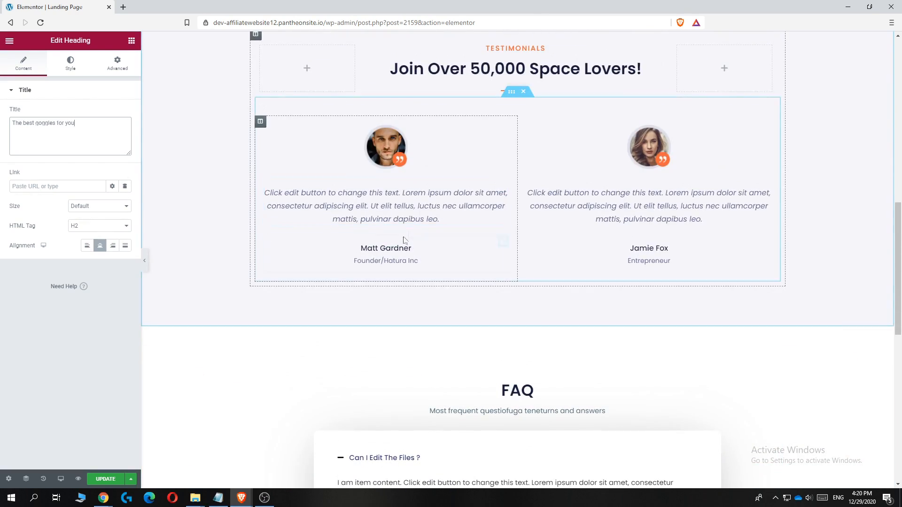
{"action": "right_click", "coordinate": [506, 185]}
{"action": "left_click", "coordinate": [523, 223]}
{"action": "scroll", "coordinate": [541, 238], "scroll_direction": "up", "scroll_amount": 5}
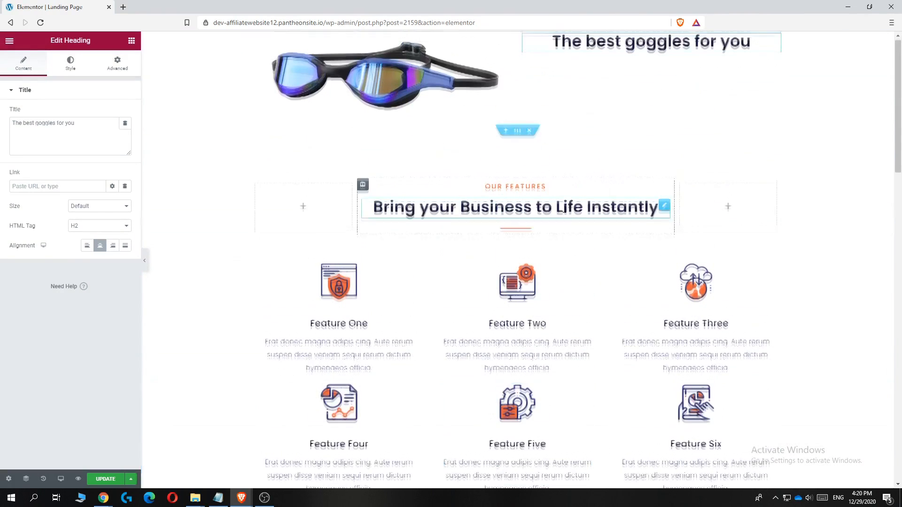
{"action": "right_click", "coordinate": [612, 87]}
{"action": "left_click", "coordinate": [631, 145]}
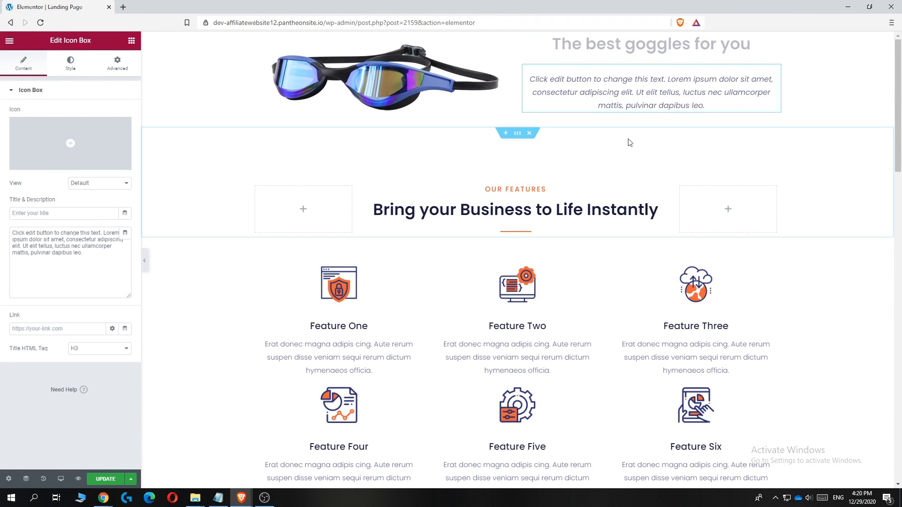
{"action": "left_click_drag", "start_coordinate": [93, 260], "coordinate": [26, 232]}
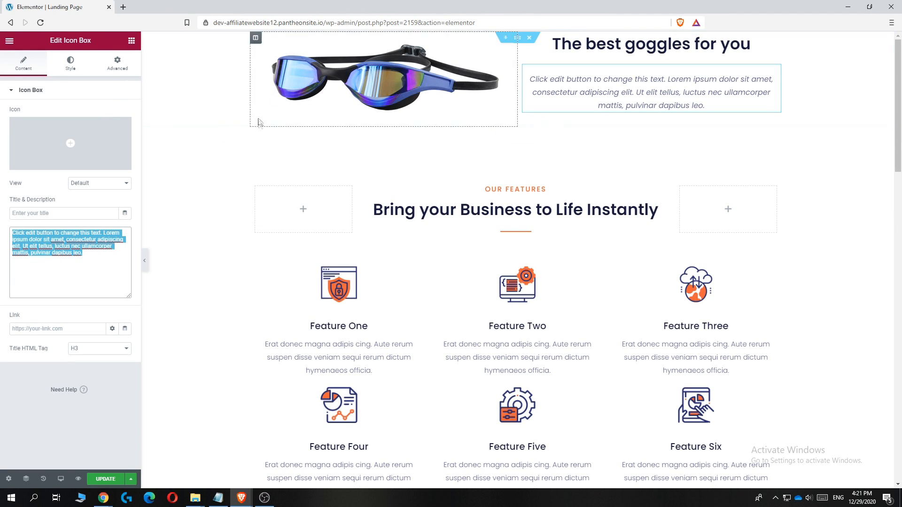
{"action": "left_click", "coordinate": [214, 87]}
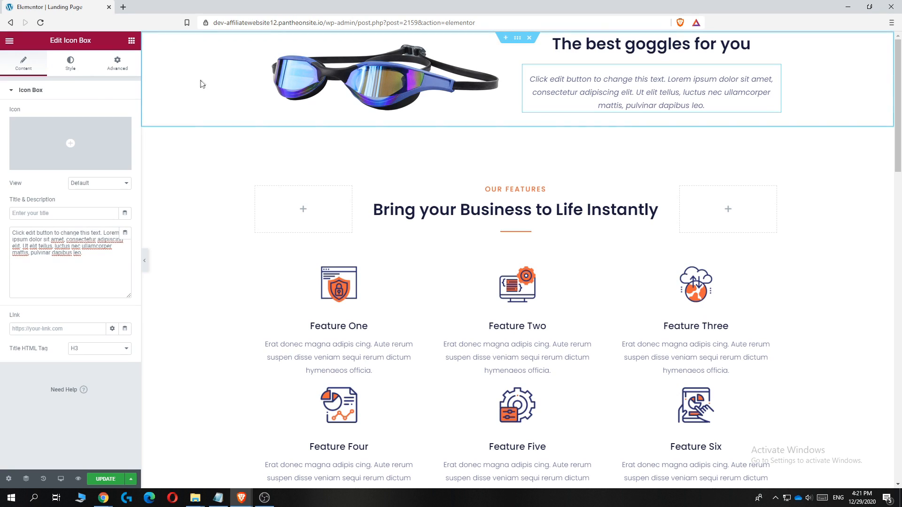
- Give the goggles section a classic background in solid blue, #4C4D99
{"action": "left_click", "coordinate": [74, 64]}
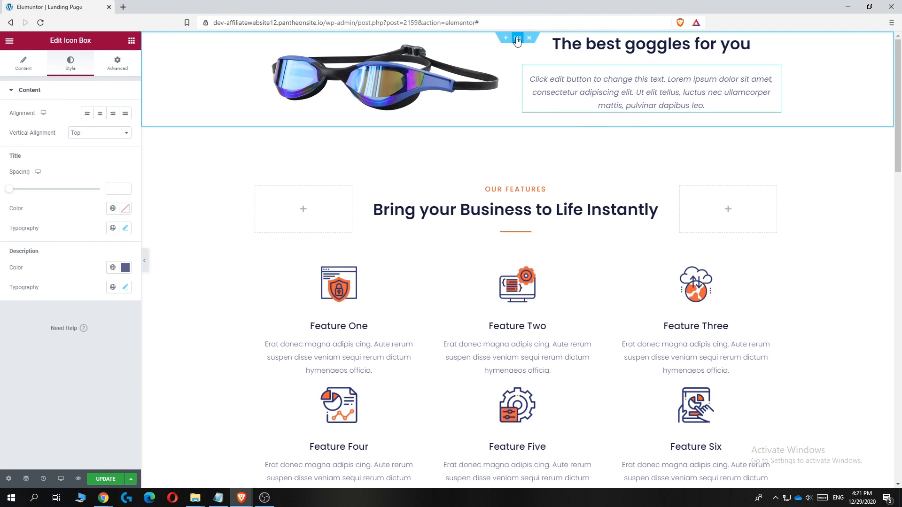
{"action": "left_click", "coordinate": [517, 41]}
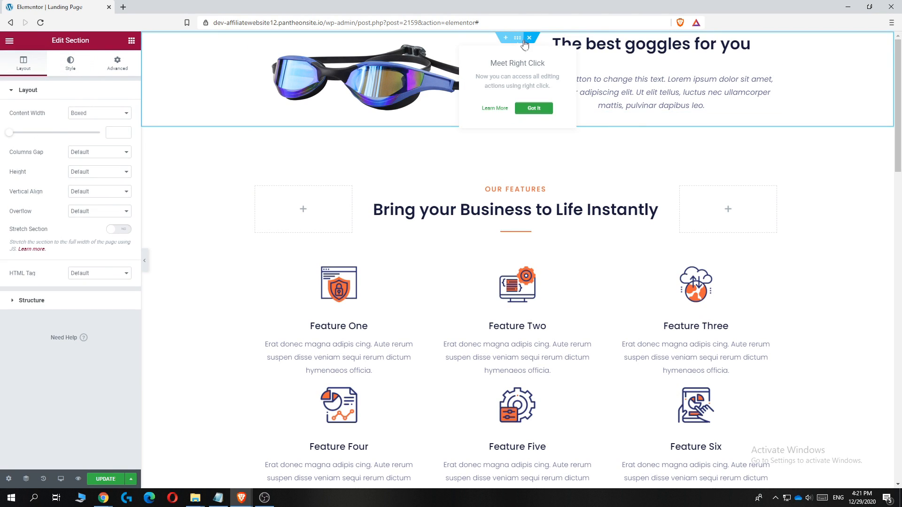
{"action": "left_click", "coordinate": [68, 66]}
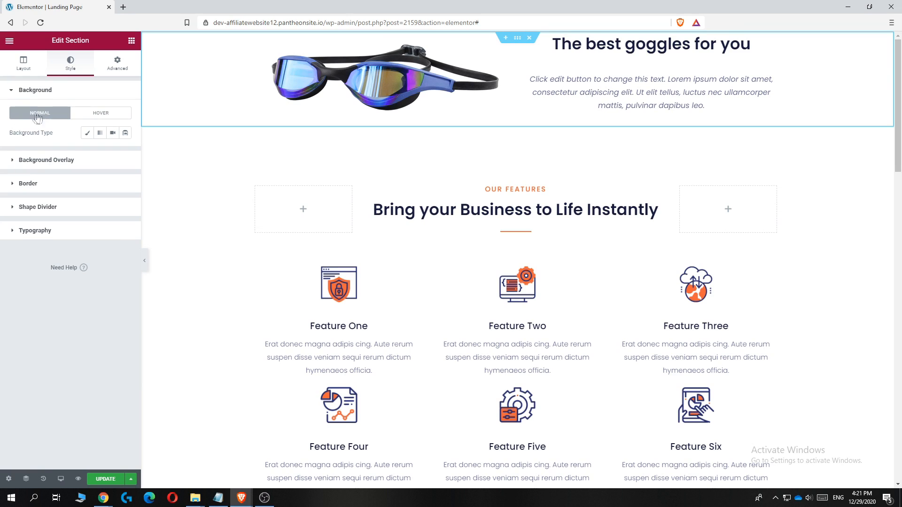
{"action": "left_click", "coordinate": [88, 135]}
{"action": "left_click", "coordinate": [124, 153]}
{"action": "left_click_drag", "start_coordinate": [103, 200], "coordinate": [71, 219]}
{"action": "scroll", "coordinate": [393, 193], "scroll_direction": "down", "scroll_amount": 7}
{"action": "scroll", "coordinate": [378, 243], "scroll_direction": "up", "scroll_amount": 7}
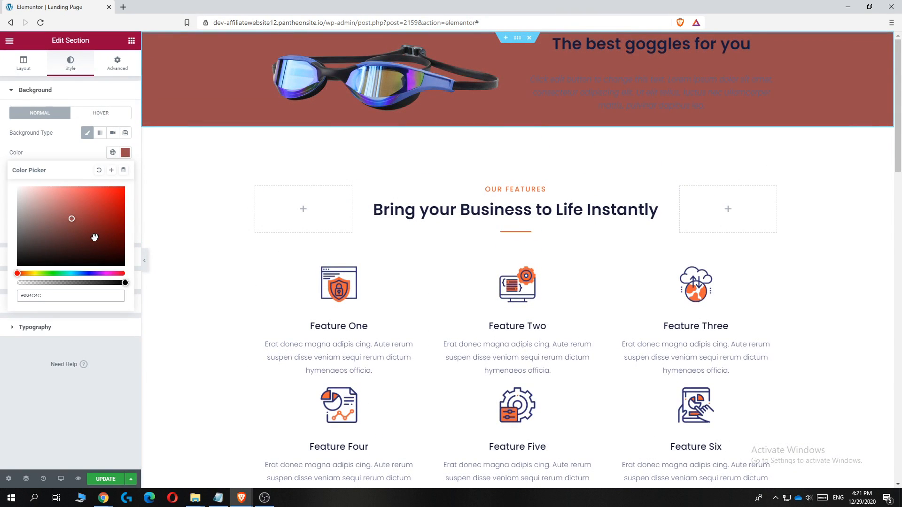
{"action": "left_click_drag", "start_coordinate": [82, 274], "coordinate": [88, 274]}
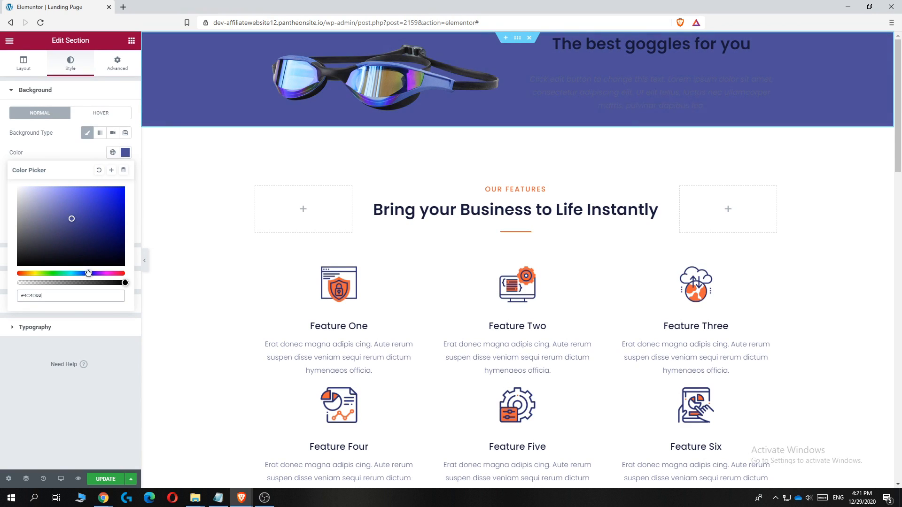
{"action": "left_click", "coordinate": [58, 155]}
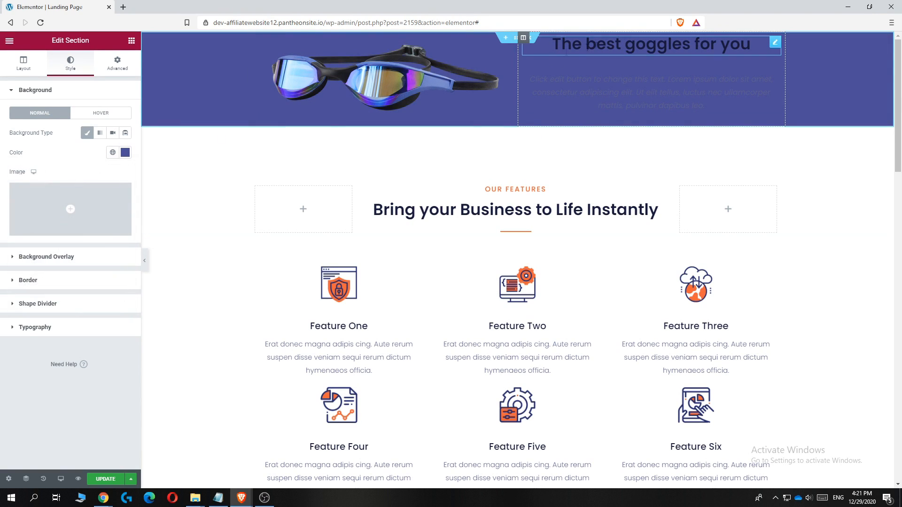
- Set the text color of the "The best goggles for you" heading to white
{"action": "left_click", "coordinate": [752, 43]}
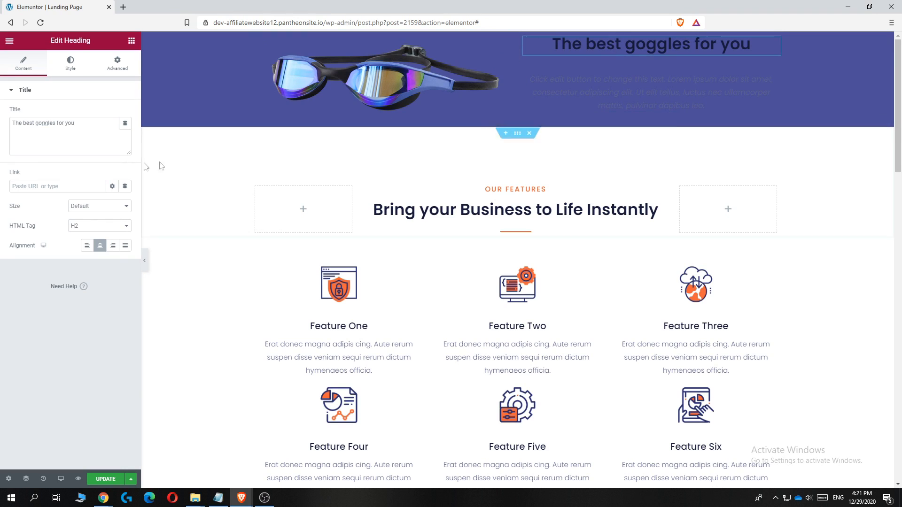
{"action": "left_click", "coordinate": [70, 64]}
{"action": "left_click", "coordinate": [125, 113]}
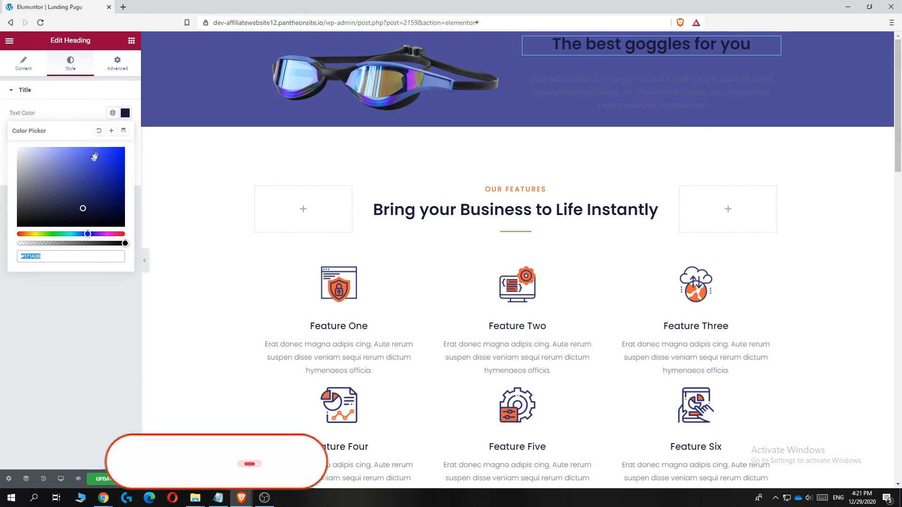
{"action": "left_click_drag", "start_coordinate": [46, 163], "coordinate": [29, 154]}
- Set the description color of the text box below the goggles heading to white
{"action": "left_click", "coordinate": [580, 85]}
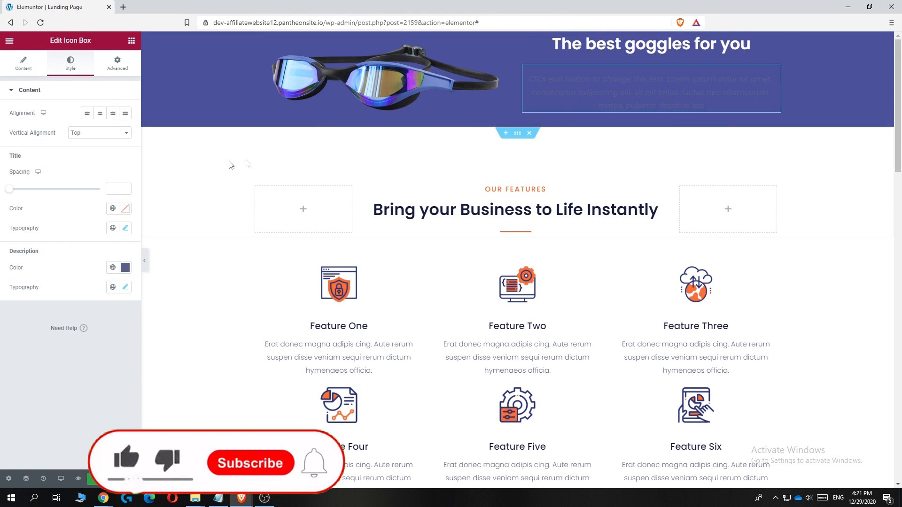
{"action": "left_click", "coordinate": [127, 268]}
{"action": "key", "text": "ctrl+v"}
{"action": "left_click", "coordinate": [85, 167]}
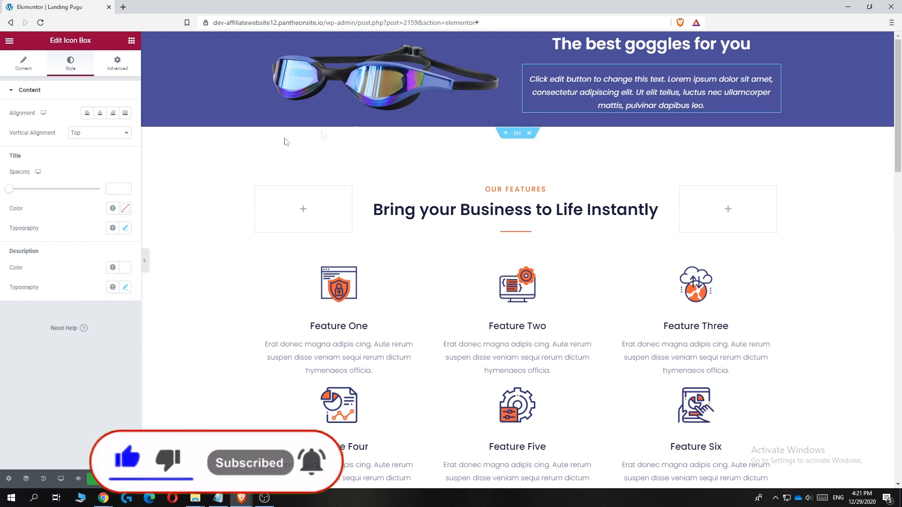
- Unlink the goggles image's margin values and set its top margin to 100 px
{"action": "left_click", "coordinate": [414, 78]}
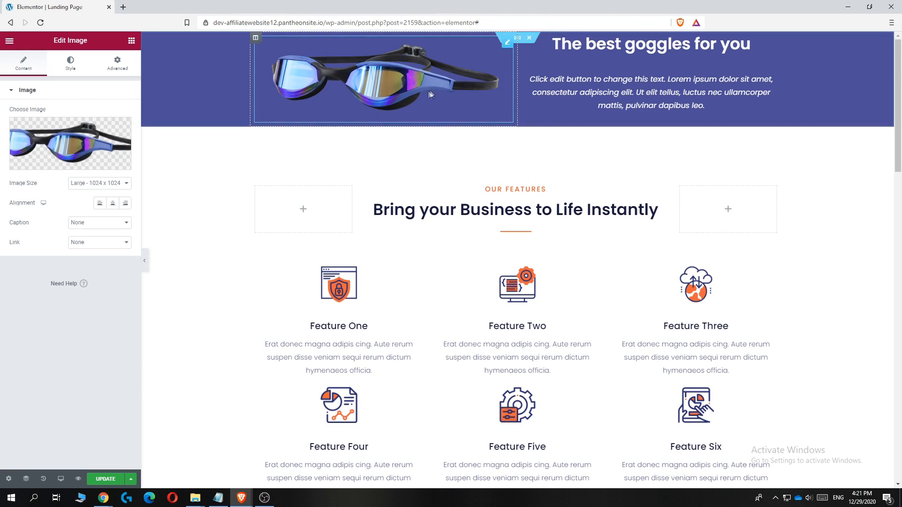
{"action": "left_click", "coordinate": [117, 63]}
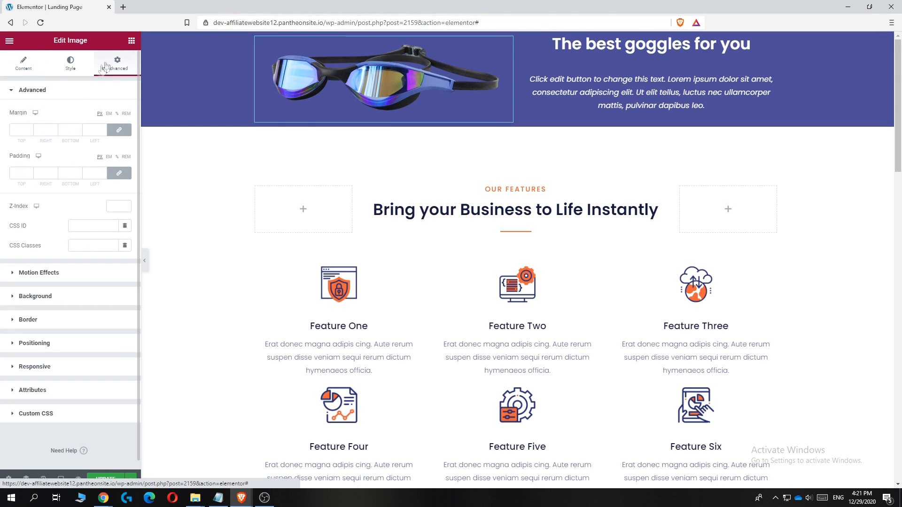
{"action": "left_click", "coordinate": [119, 131]}
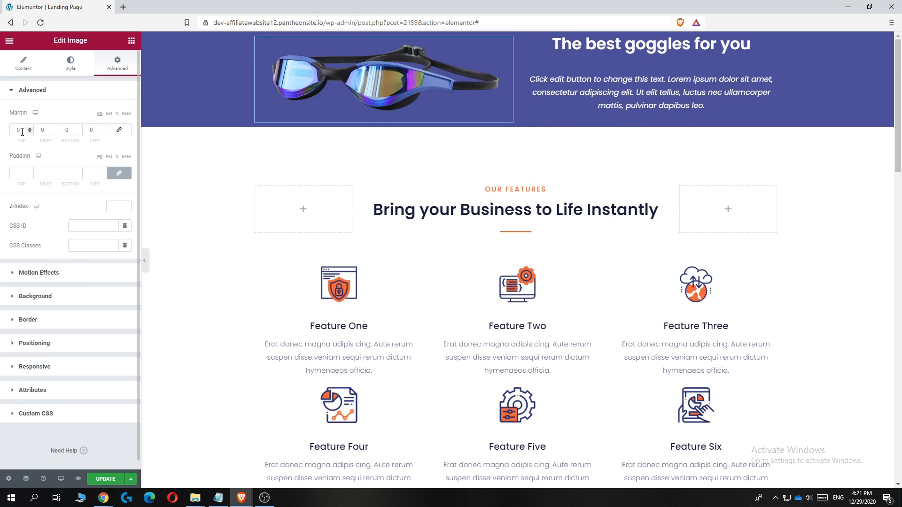
{"action": "type", "text": "100"}
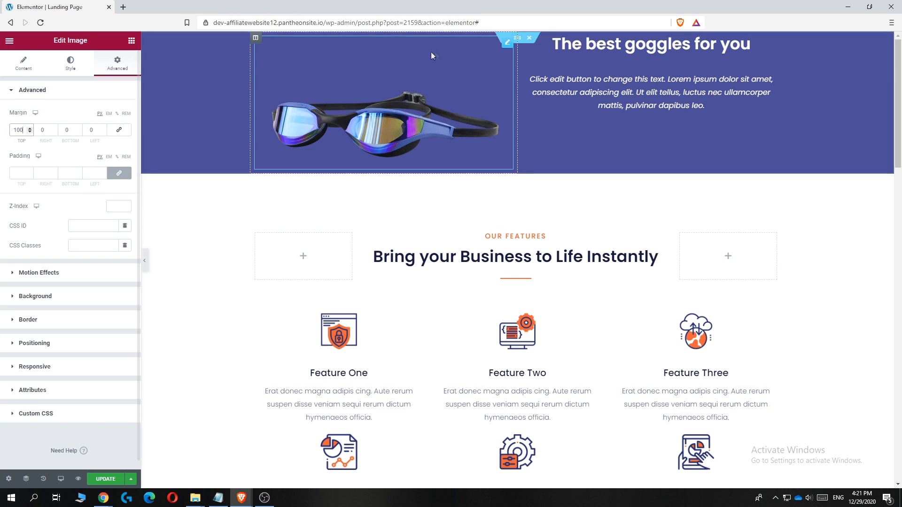
- Unlink the goggles heading's margins and set its top margin to 100 px with the other sides at 0
{"action": "left_click", "coordinate": [751, 45]}
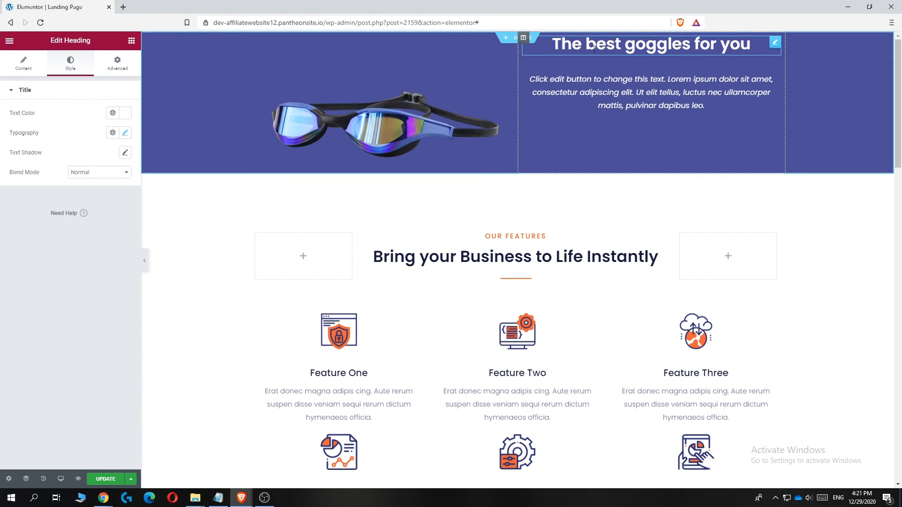
{"action": "left_click", "coordinate": [117, 64]}
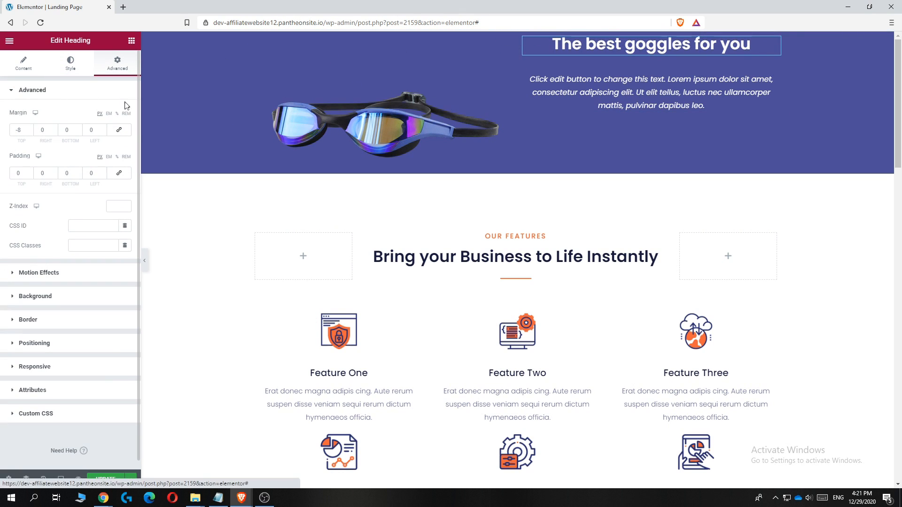
{"action": "left_click", "coordinate": [120, 130]}
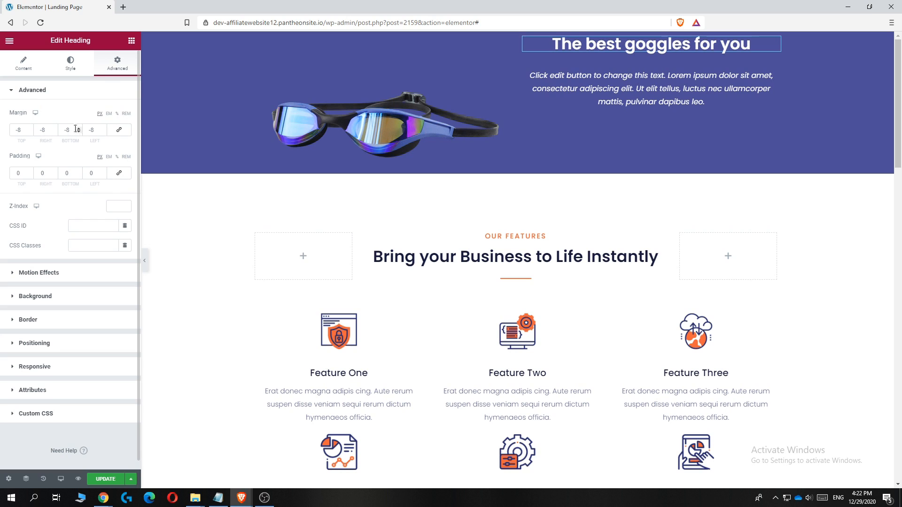
{"action": "type", "text": "00"}
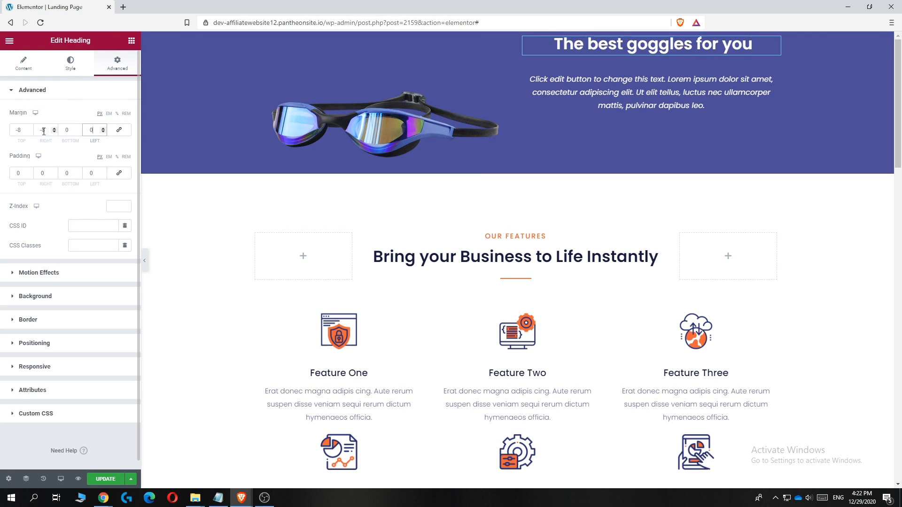
{"action": "type", "text": "0"}
{"action": "left_click_drag", "start_coordinate": [24, 132], "coordinate": [11, 131]}
{"action": "type", "text": "100"}
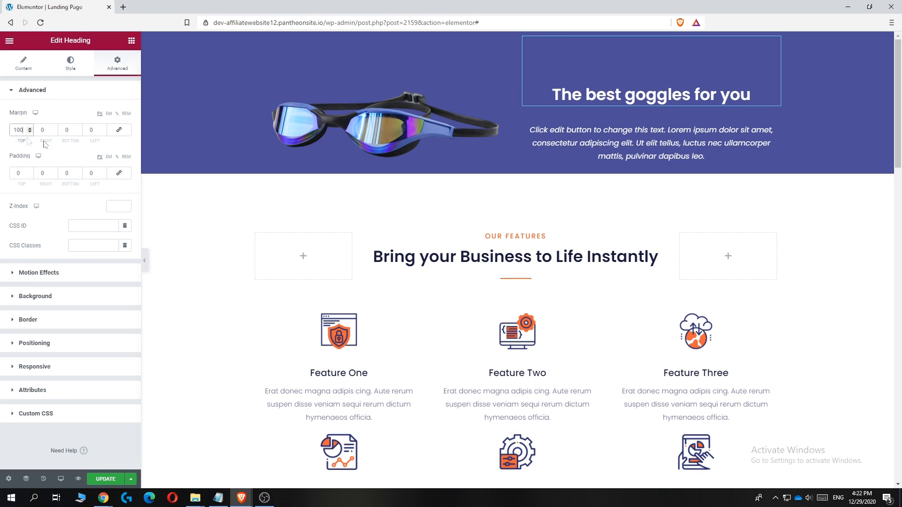
- Set the goggles image's bottom margin to 40 px
{"action": "left_click", "coordinate": [319, 132]}
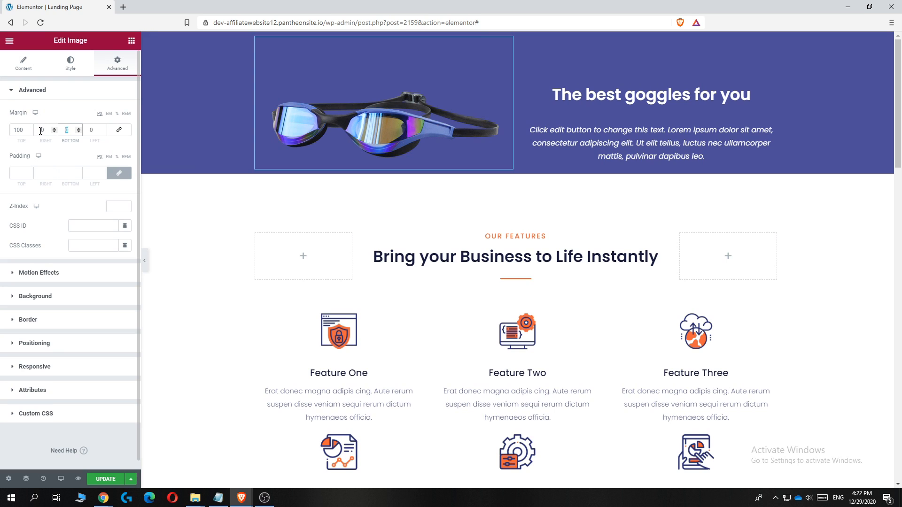
{"action": "type", "text": "040"}
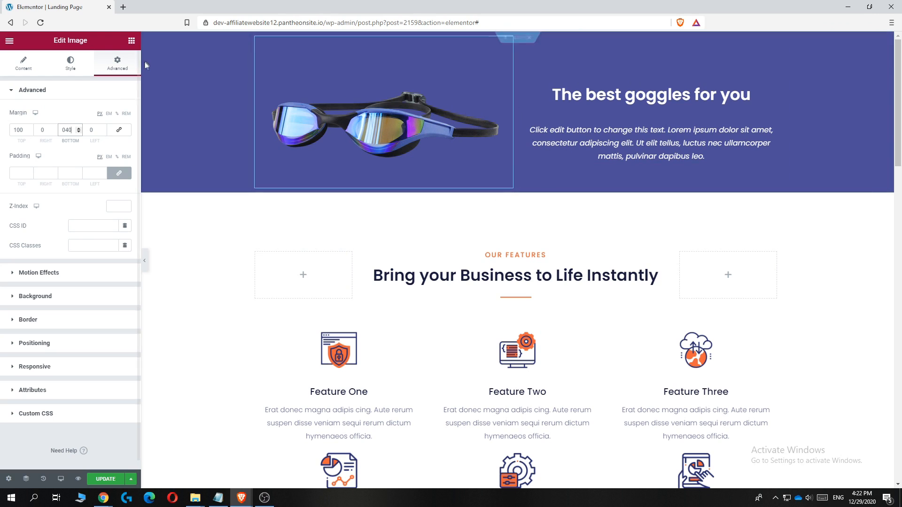
- Add a two-column inner section below the goggles description and place a centered "BUY NOW" button in its first column
{"action": "left_click", "coordinate": [131, 42]}
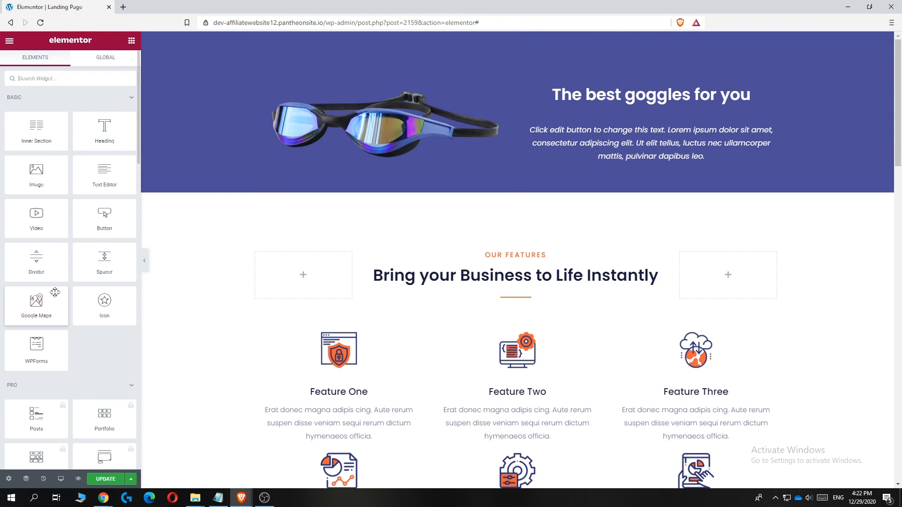
{"action": "left_click_drag", "start_coordinate": [47, 143], "coordinate": [635, 162]}
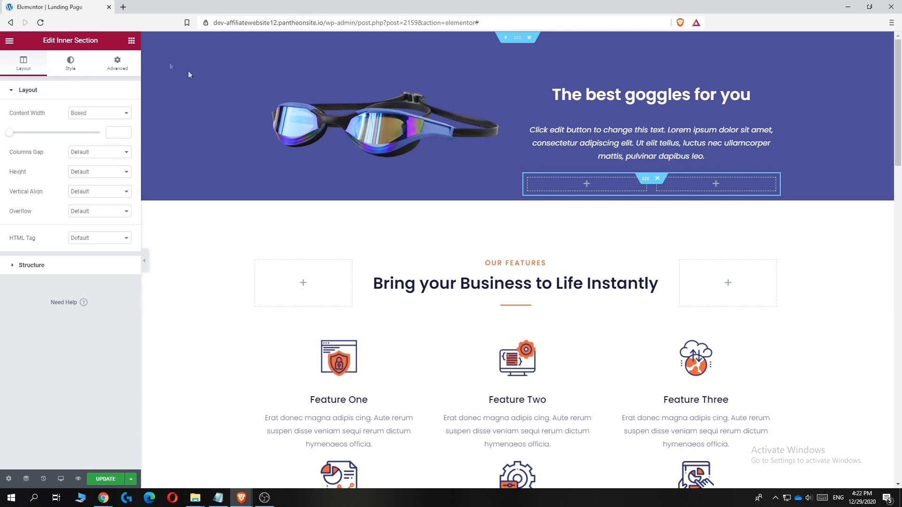
{"action": "left_click", "coordinate": [131, 41]}
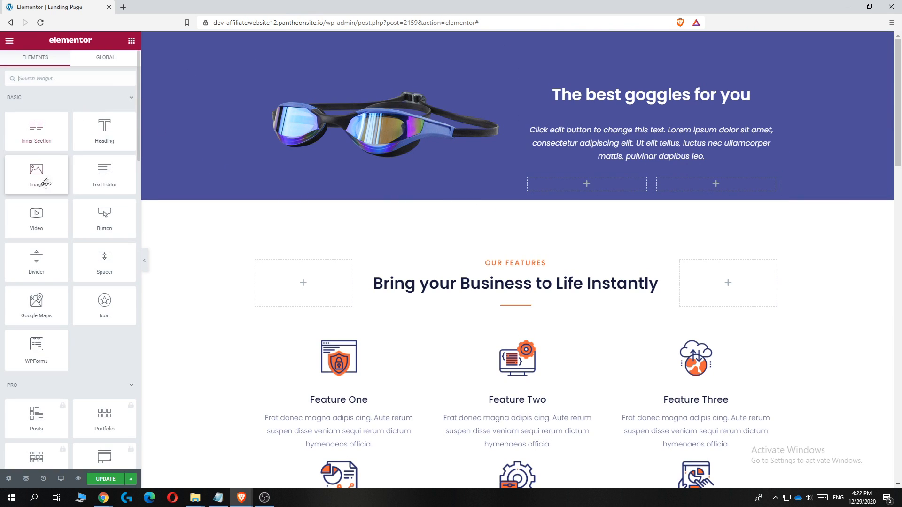
{"action": "left_click_drag", "start_coordinate": [94, 214], "coordinate": [579, 197]}
{"action": "left_click", "coordinate": [100, 183]}
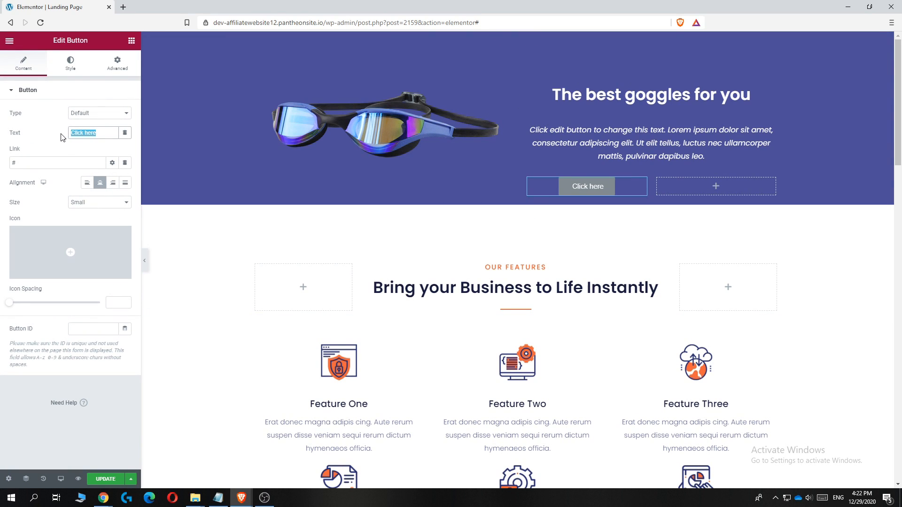
{"action": "type", "text": "BUY NOW"}
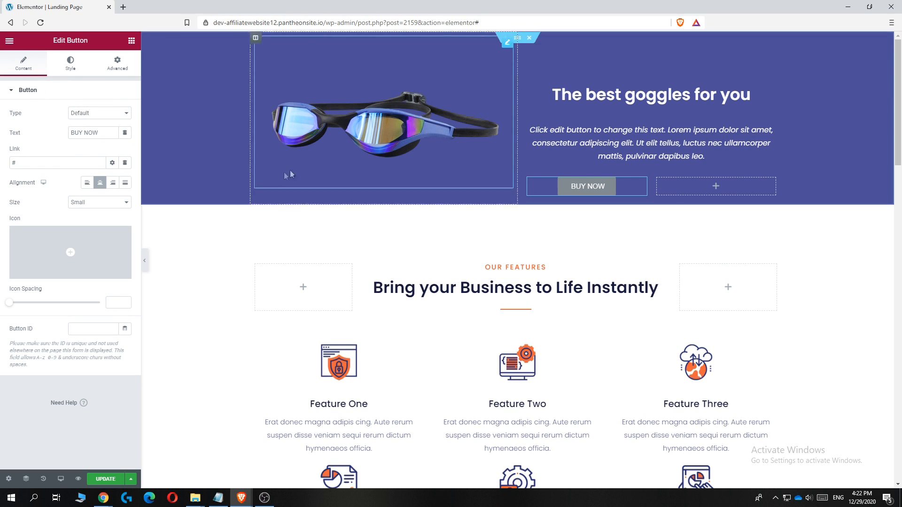
- Set the BUY NOW button's background color to bright red
{"action": "left_click", "coordinate": [71, 65]}
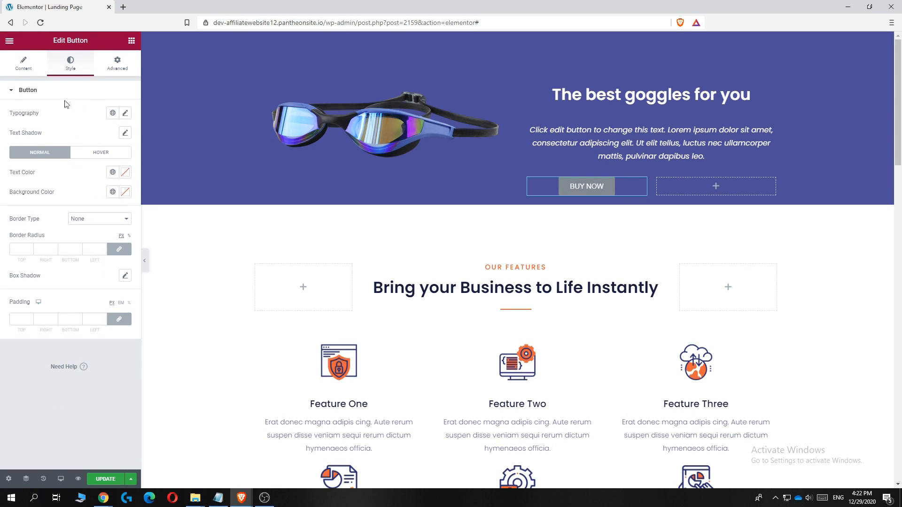
{"action": "left_click", "coordinate": [125, 192]}
{"action": "mouse_move", "coordinate": [79, 264]}
{"action": "left_mouse_down"}
{"action": "mouse_move", "coordinate": [114, 258]}
{"action": "mouse_move", "coordinate": [129, 228]}
{"action": "mouse_move", "coordinate": [113, 235]}
{"action": "left_mouse_up"}
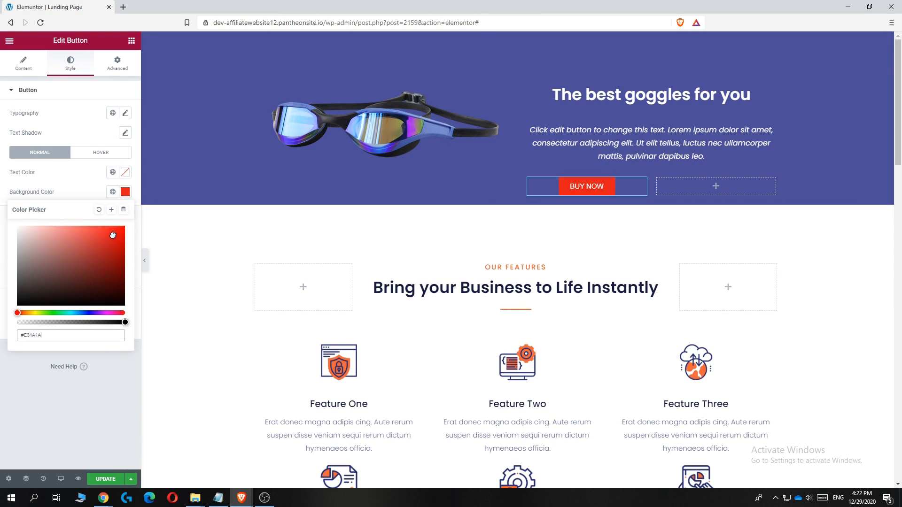
{"action": "left_click", "coordinate": [59, 174]}
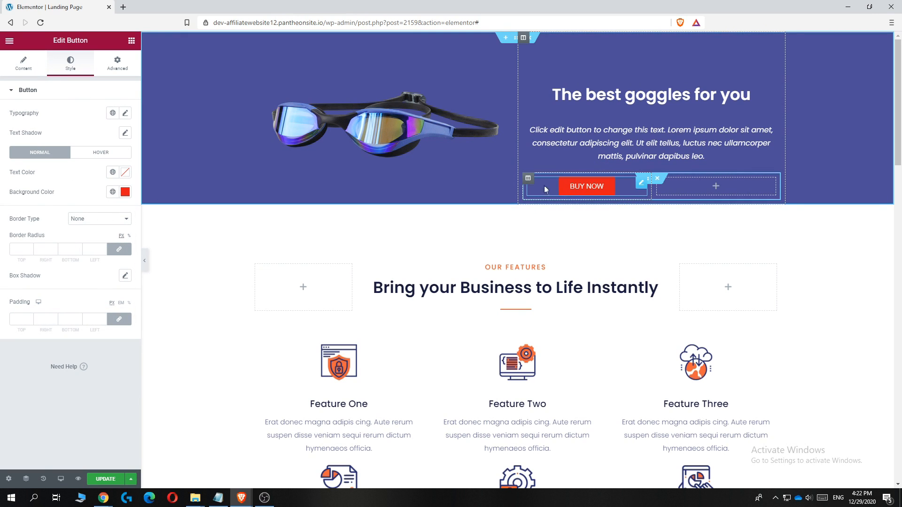
- Set the BUY NOW button's alignment to justified so it fills its column
{"action": "left_click", "coordinate": [24, 63]}
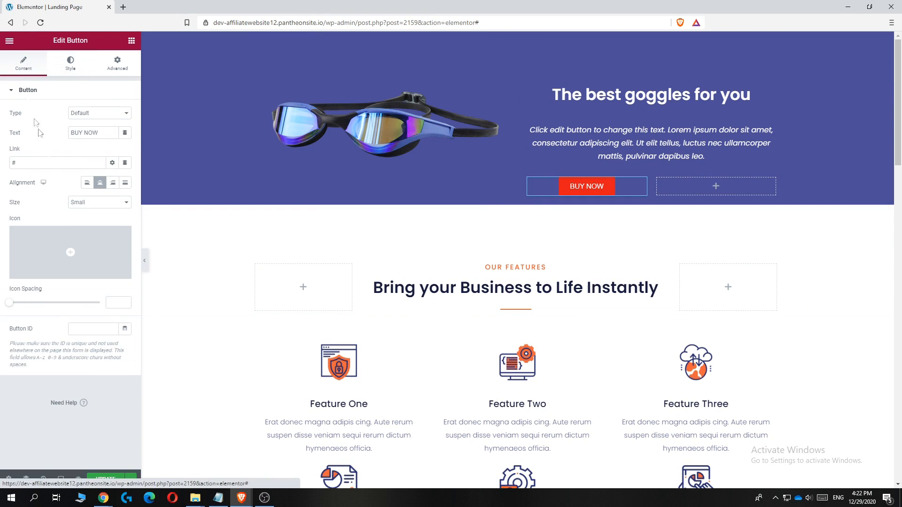
{"action": "left_click", "coordinate": [110, 184]}
{"action": "left_click", "coordinate": [125, 184]}
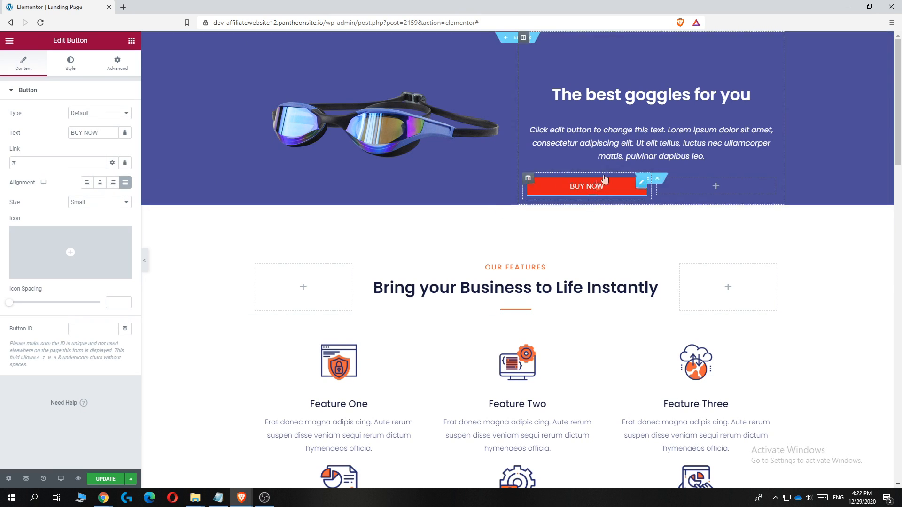
- Copy the BUY NOW button into the inner section's empty second column and change the copy's text to "WATCH VIDEO"
{"action": "right_click", "coordinate": [642, 187]}
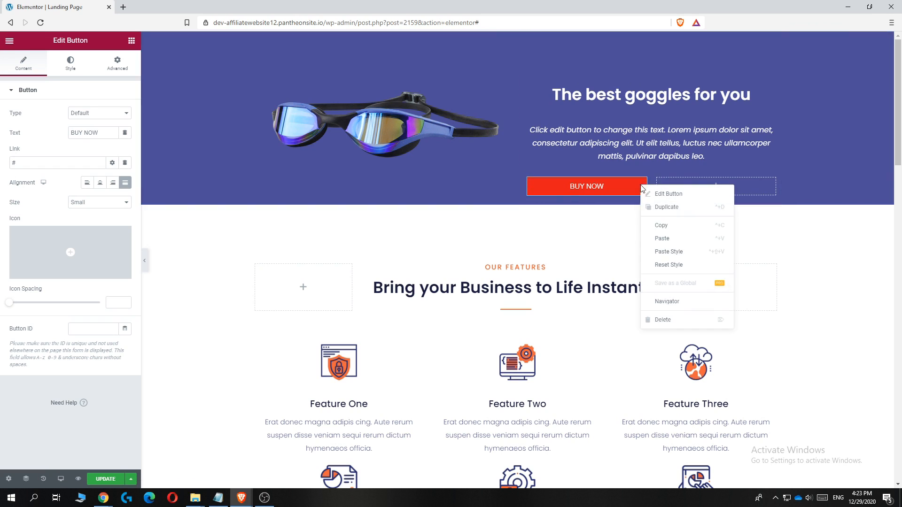
{"action": "left_click", "coordinate": [694, 225]}
{"action": "right_click", "coordinate": [686, 190]}
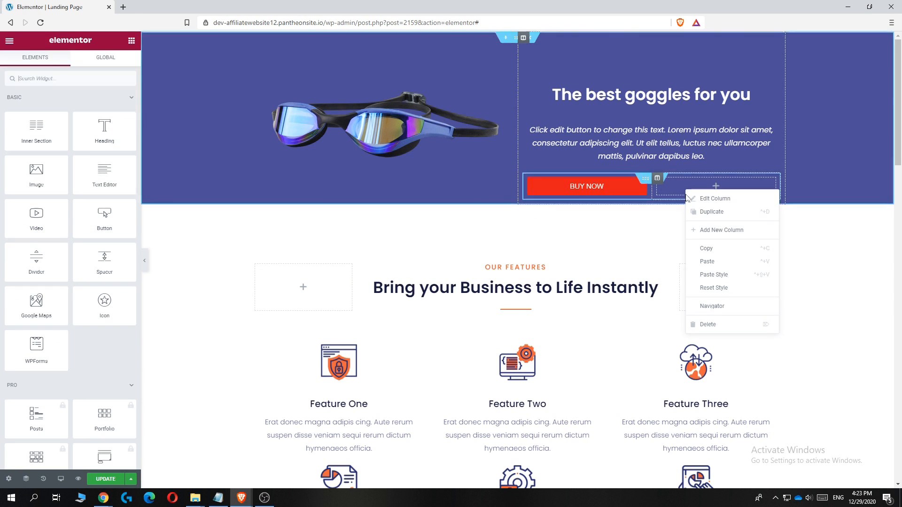
{"action": "left_click", "coordinate": [707, 262]}
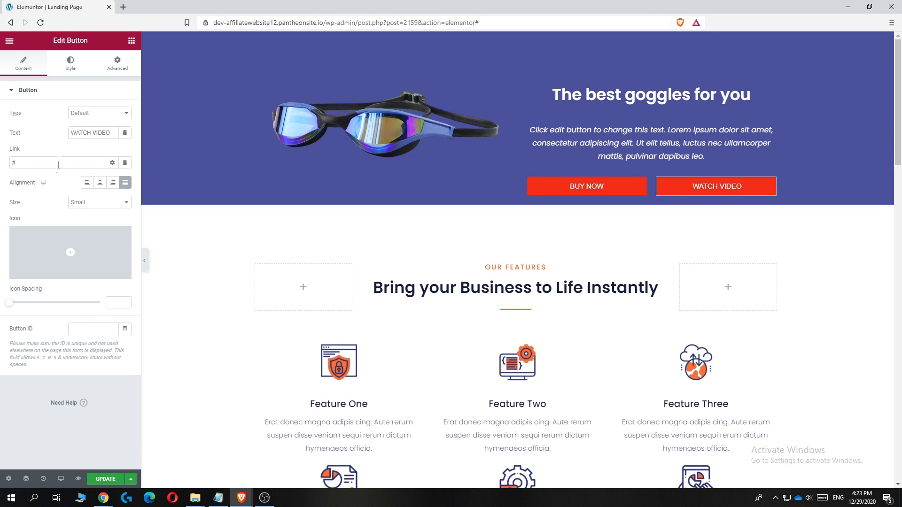
- Give the WATCH VIDEO button a white background, #FFFFFF, and black text
{"action": "left_click", "coordinate": [69, 66]}
{"action": "left_click", "coordinate": [125, 191]}
{"action": "left_click", "coordinate": [52, 237]}
{"action": "left_click_drag", "start_coordinate": [41, 233], "coordinate": [17, 225]}
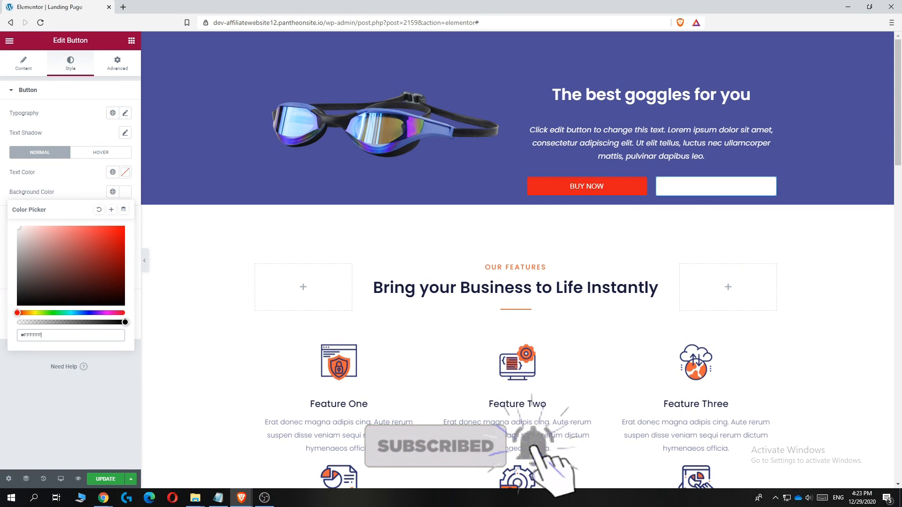
{"action": "left_click", "coordinate": [76, 174]}
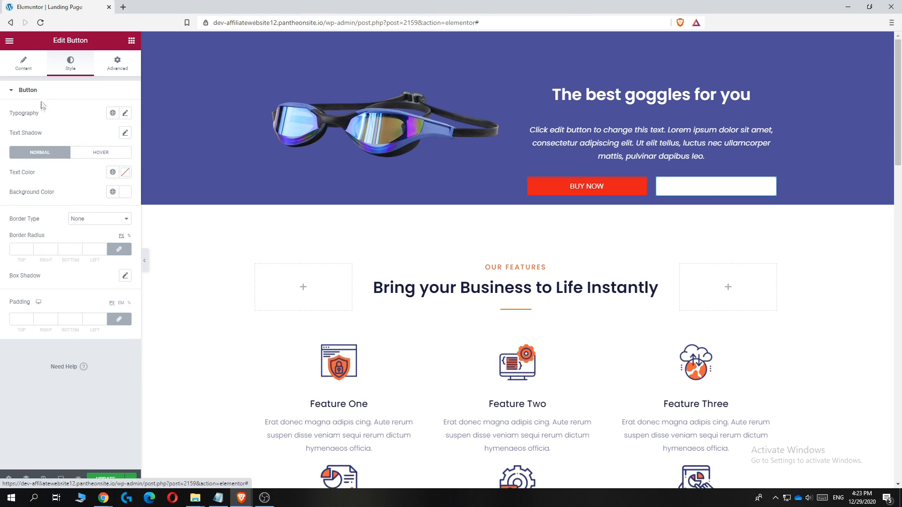
{"action": "left_click", "coordinate": [125, 172]}
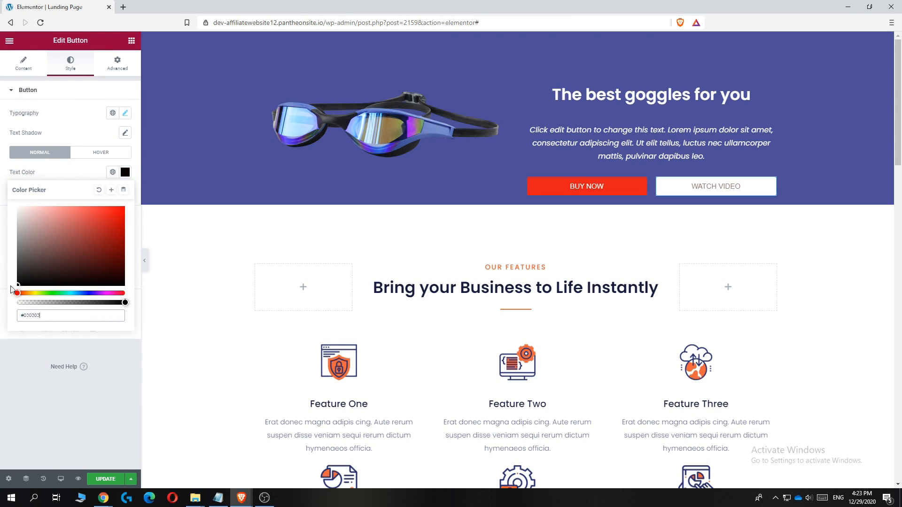
{"action": "left_click", "coordinate": [69, 178]}
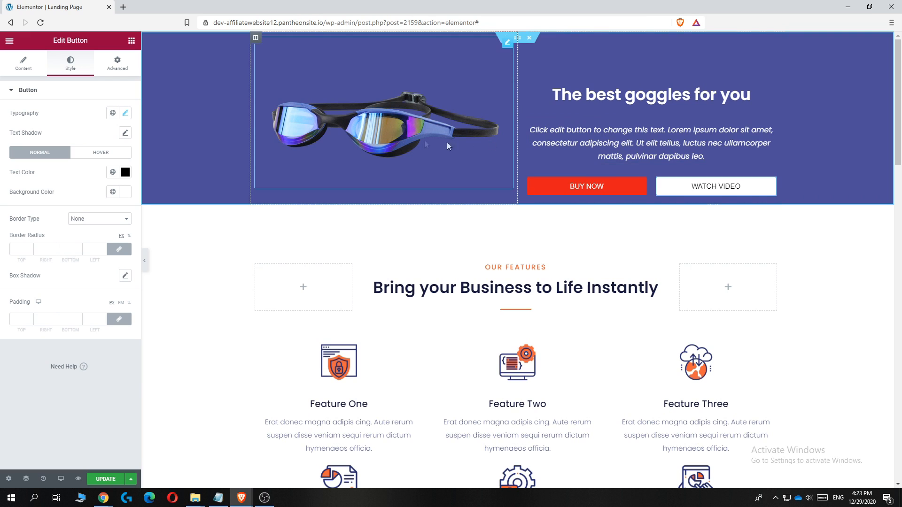
- Unlink the margins of the inner section holding the two buttons and set its bottom margin to 30 px
{"action": "scroll", "coordinate": [262, 128], "scroll_direction": "down", "scroll_amount": 1}
{"action": "scroll", "coordinate": [470, 226], "scroll_direction": "up", "scroll_amount": 1}
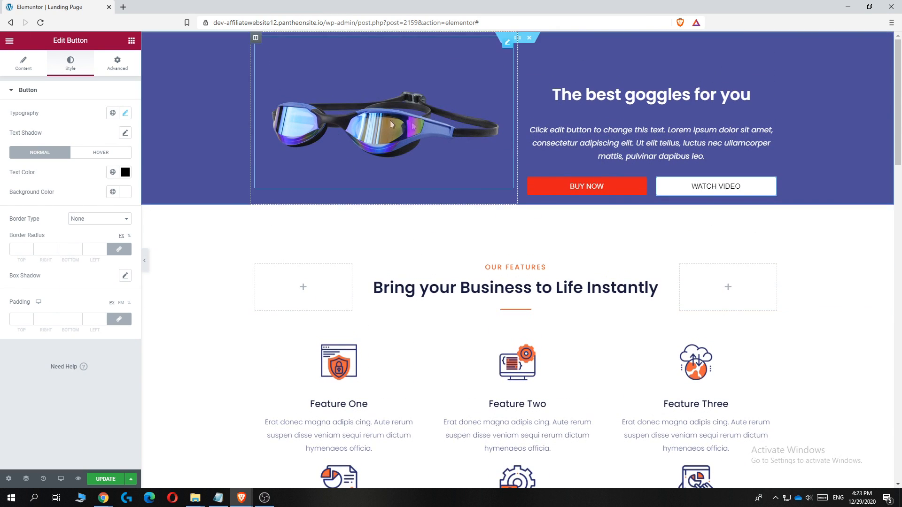
{"action": "left_click", "coordinate": [641, 180]}
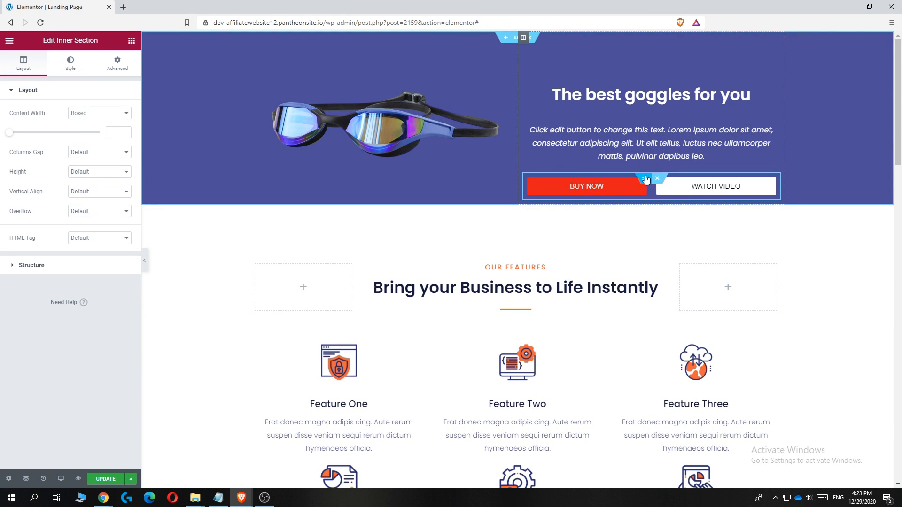
{"action": "left_click", "coordinate": [116, 65]}
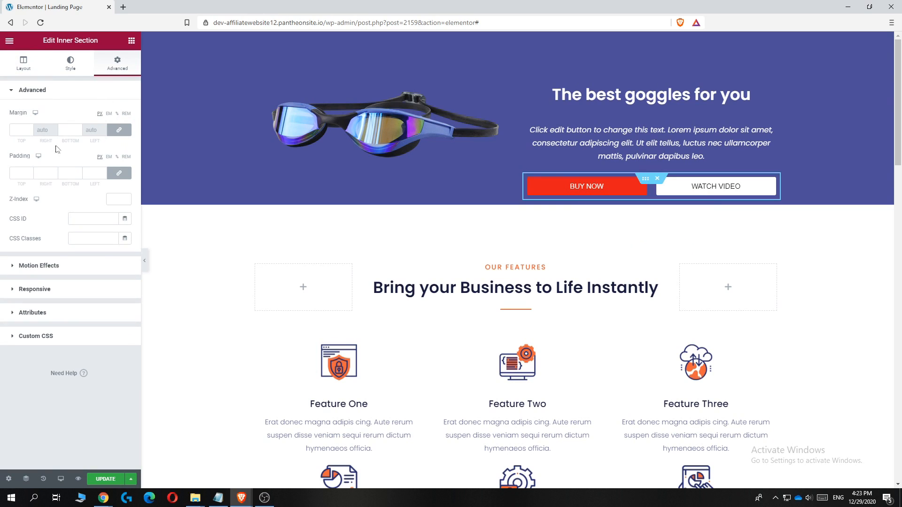
{"action": "left_click", "coordinate": [124, 133]}
{"action": "type", "text": "30"}
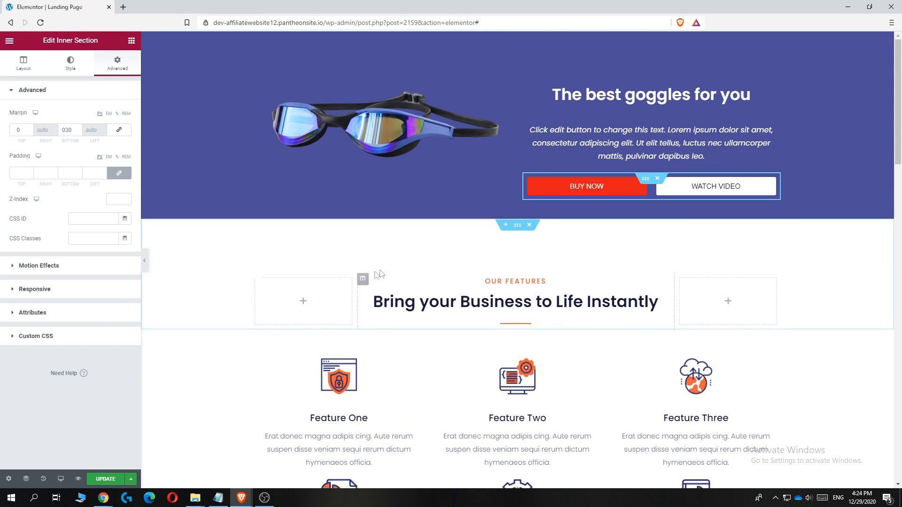
- Replace the heading text under "OUR FEATURES" with "The best goggles in the USA"
{"action": "scroll", "coordinate": [534, 249], "scroll_direction": "down", "scroll_amount": 1}
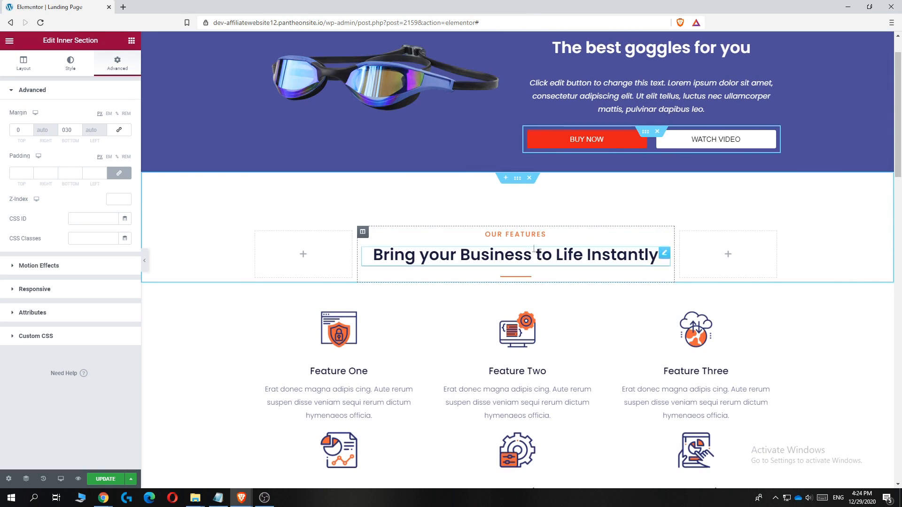
{"action": "left_click", "coordinate": [509, 258]}
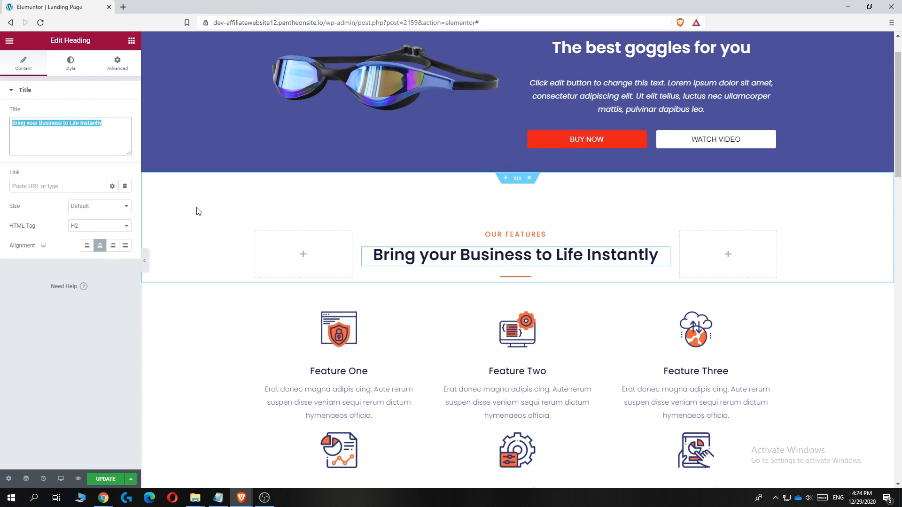
{"action": "type", "text": "the bestgoo"}
{"action": "key", "text": "BackSpace"}
{"action": "key", "text": "BackSpace"}
{"action": "key", "text": "BackSpace"}
{"action": "key", "text": "BackSpace"}
{"action": "key", "text": "BackSpace"}
{"action": "key", "text": "BackSpace"}
{"action": "key", "text": "BackSpace"}
{"action": "key", "text": "BackSpace"}
{"action": "key", "text": "BackSpace"}
{"action": "key", "text": "BackSpace"}
{"action": "key", "text": "BackSpace"}
{"action": "key", "text": "BackSpace"}
{"action": "type", "text": "TH"}
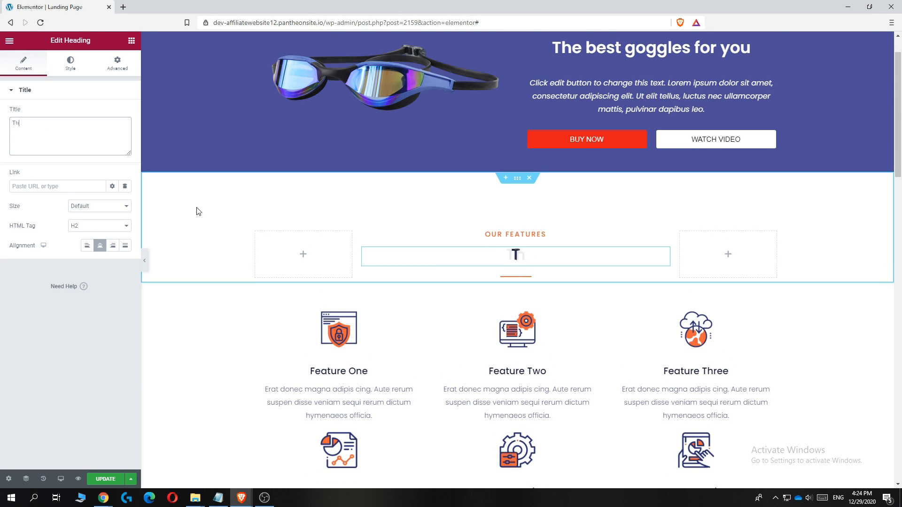
{"action": "type", "text": "e best gogg"}
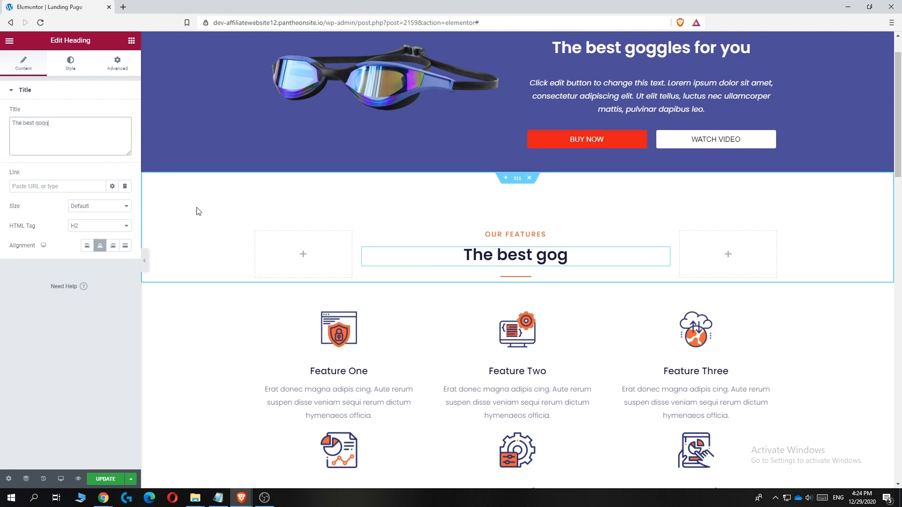
{"action": "type", "text": "les in the USA"}
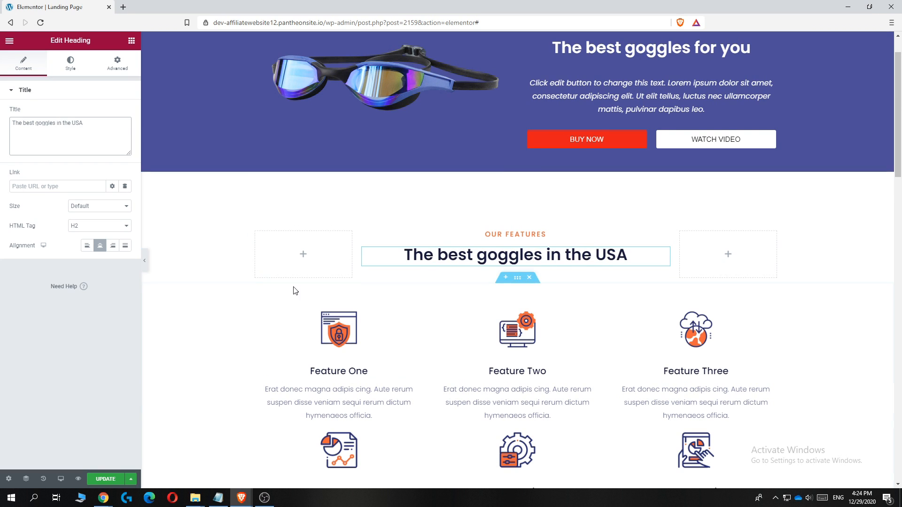
{"action": "scroll", "coordinate": [300, 306], "scroll_direction": "down", "scroll_amount": 2}
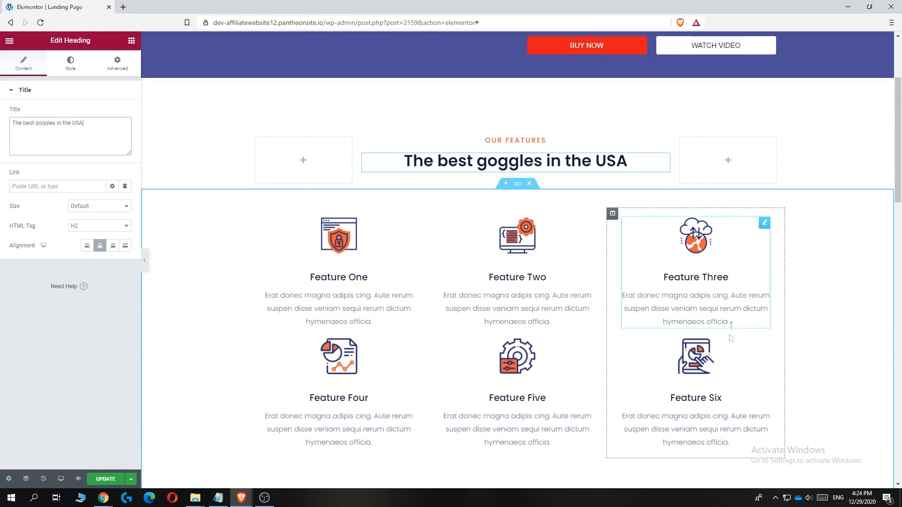
{"action": "scroll", "coordinate": [579, 357], "scroll_direction": "down", "scroll_amount": 2}
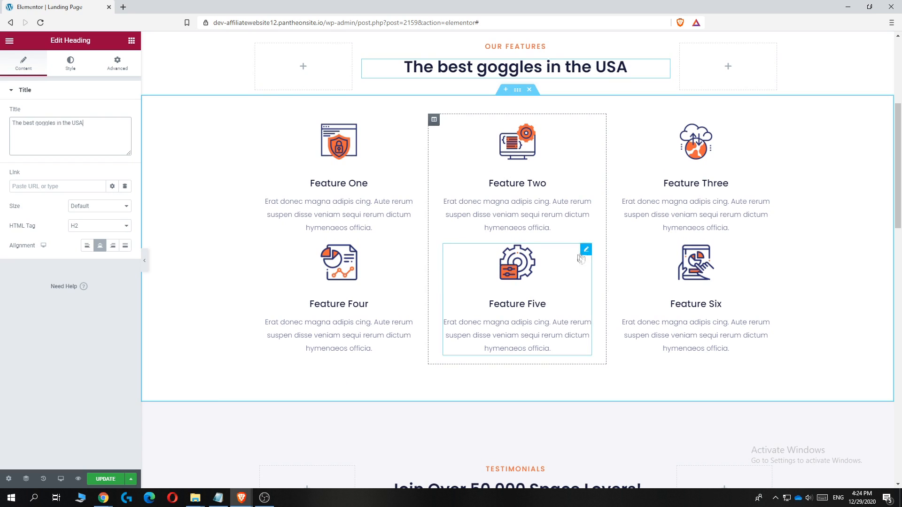
- Delete the Feature Five, Feature Four and Feature Six image boxes from the features section
{"action": "right_click", "coordinate": [544, 264]}
{"action": "left_click", "coordinate": [574, 400]}
{"action": "right_click", "coordinate": [351, 283]}
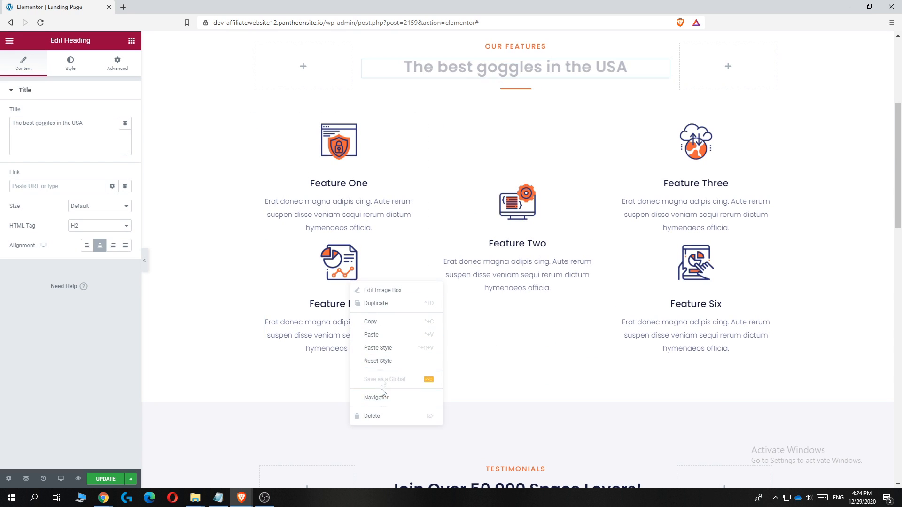
{"action": "left_click", "coordinate": [378, 417]}
{"action": "right_click", "coordinate": [685, 320]}
{"action": "left_click", "coordinate": [694, 451]}
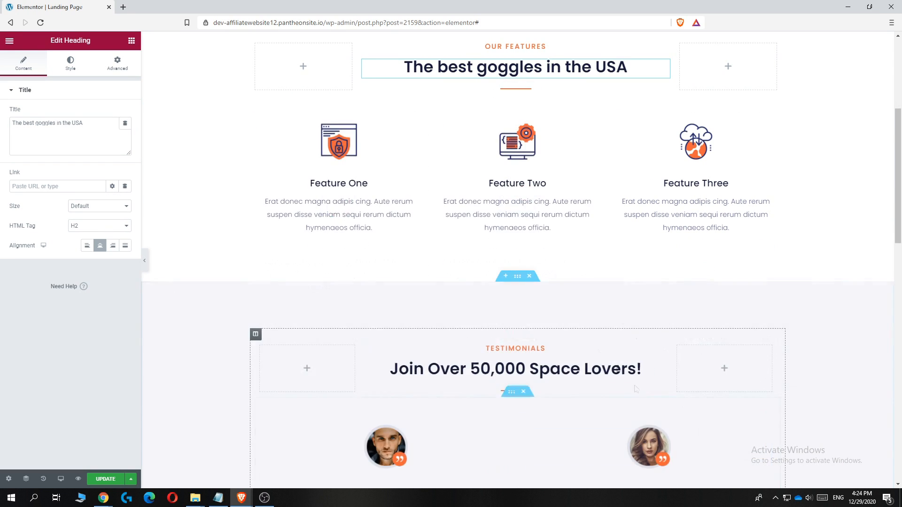
{"action": "scroll", "coordinate": [493, 267], "scroll_direction": "up", "scroll_amount": 2}
{"action": "left_click", "coordinate": [328, 242]}
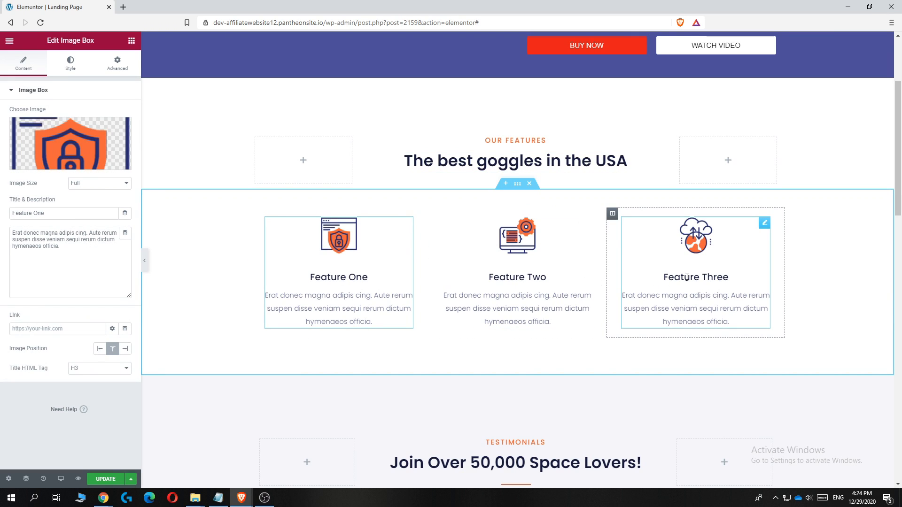
{"action": "scroll", "coordinate": [526, 305], "scroll_direction": "up", "scroll_amount": 2}
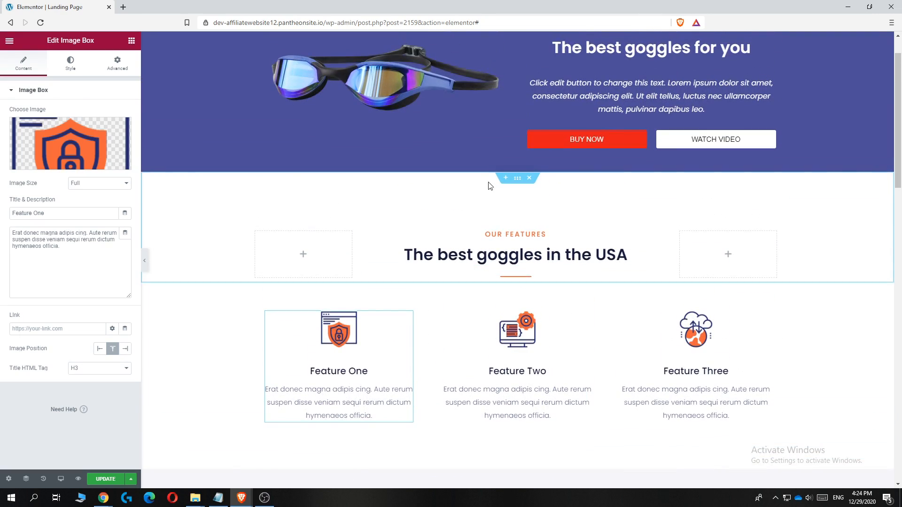
- Copy the first testimonial column and paste it beside the original to make a three-column testimonials row
{"action": "scroll", "coordinate": [488, 188], "scroll_direction": "down", "scroll_amount": 3}
{"action": "scroll", "coordinate": [489, 188], "scroll_direction": "down", "scroll_amount": 5}
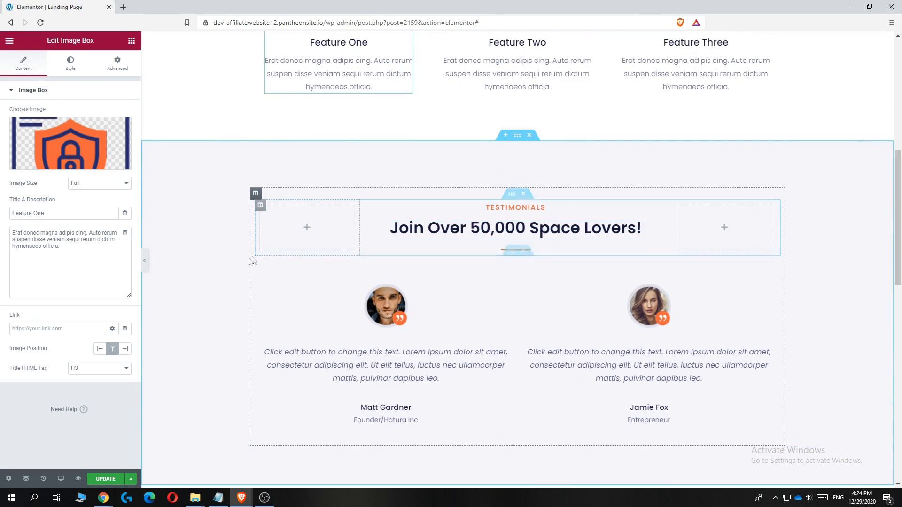
{"action": "scroll", "coordinate": [538, 282], "scroll_direction": "down", "scroll_amount": 1}
{"action": "left_click", "coordinate": [503, 242]}
{"action": "left_click_drag", "start_coordinate": [261, 234], "coordinate": [345, 276]}
{"action": "left_click", "coordinate": [517, 314]}
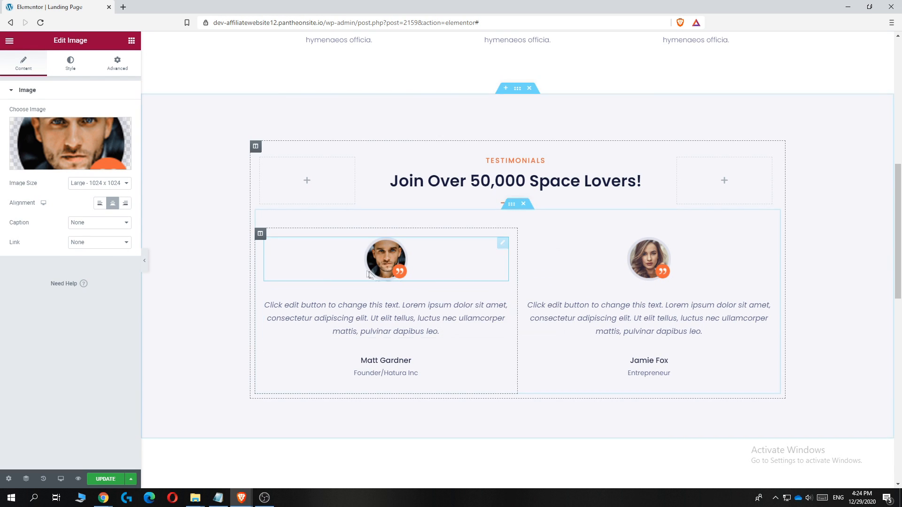
{"action": "left_click", "coordinate": [259, 235]}
{"action": "right_click", "coordinate": [259, 237]}
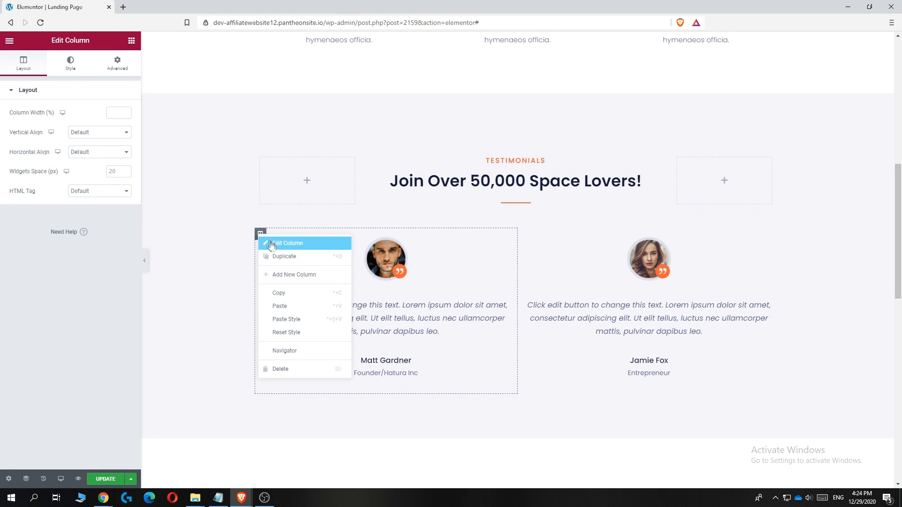
{"action": "left_click", "coordinate": [275, 292]}
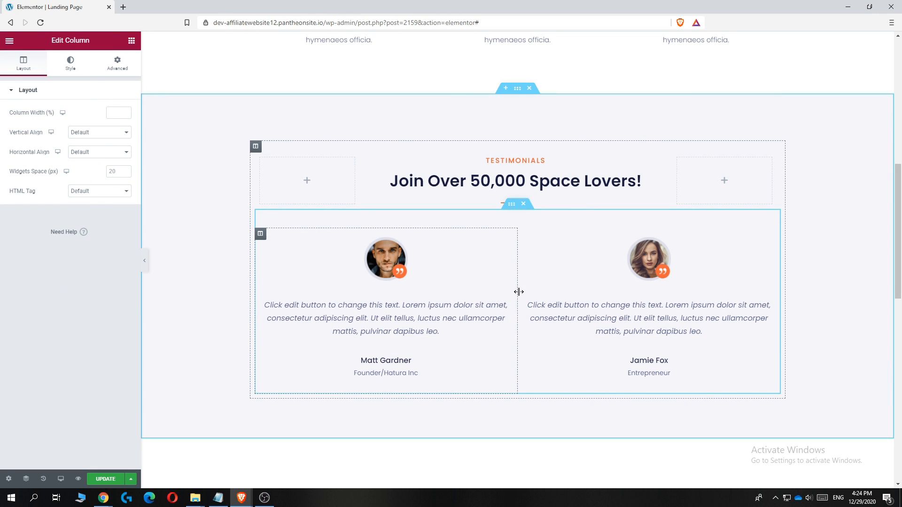
{"action": "key", "text": "ctrl+v"}
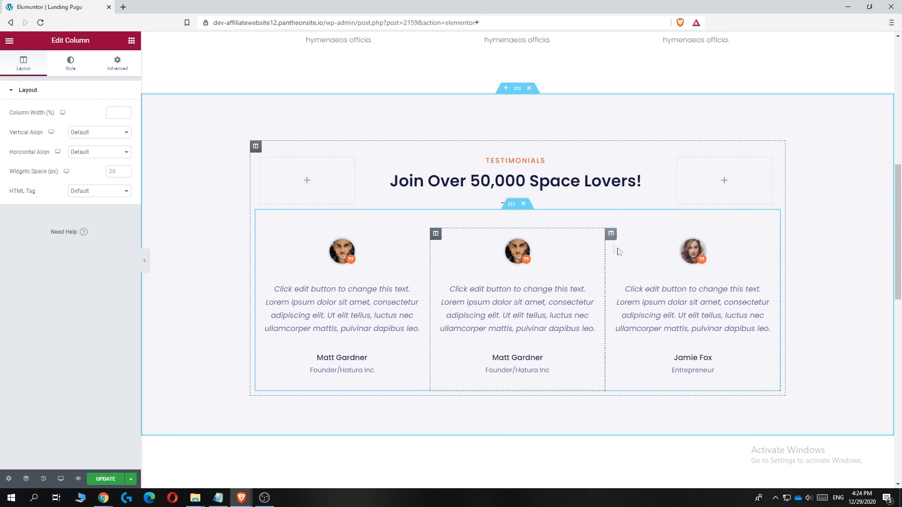
- Change the title of the first FAQ toggle item to "how long does delivery take"
{"action": "scroll", "coordinate": [568, 265], "scroll_direction": "down", "scroll_amount": 1}
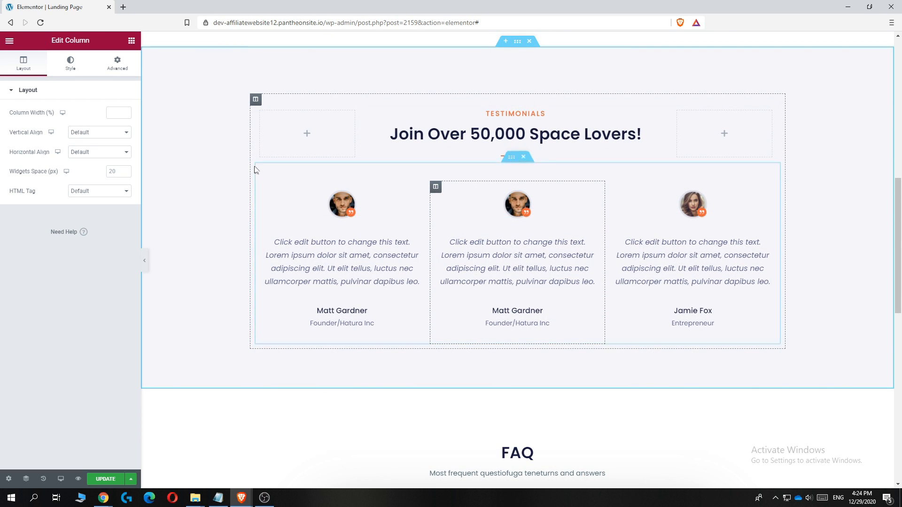
{"action": "scroll", "coordinate": [352, 284], "scroll_direction": "down", "scroll_amount": 6}
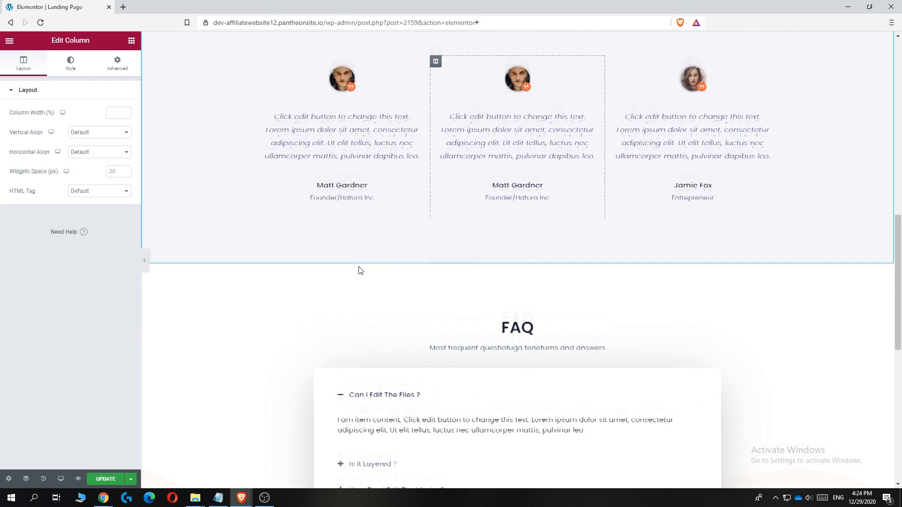
{"action": "left_click", "coordinate": [338, 238]}
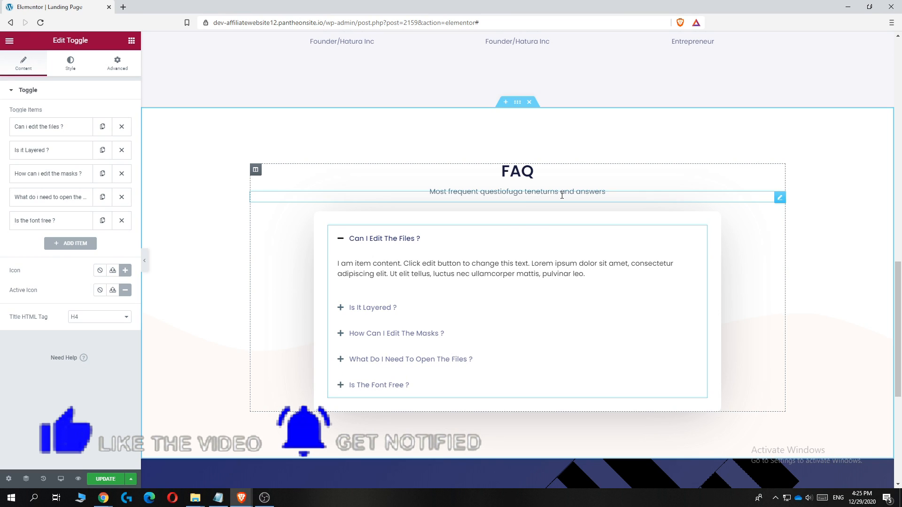
{"action": "left_click", "coordinate": [65, 130]}
{"action": "left_click", "coordinate": [66, 131]}
{"action": "left_click", "coordinate": [65, 134]}
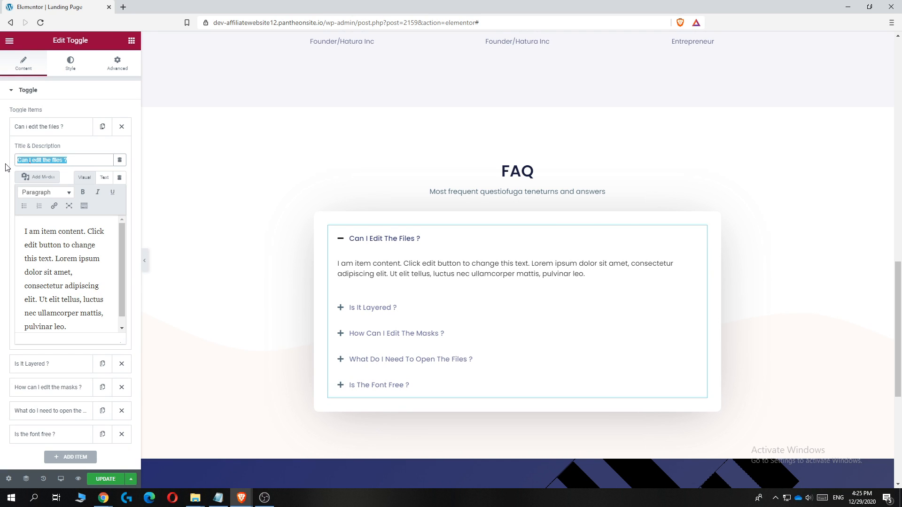
{"action": "type", "text": "Is"}
{"action": "key", "text": "BackSpace"}
{"action": "key", "text": "BackSpace"}
{"action": "type", "text": "what"}
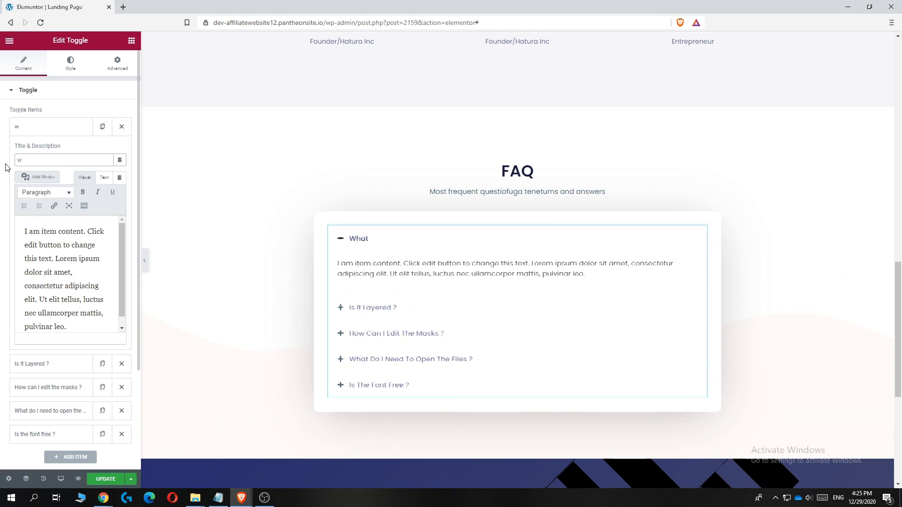
{"action": "key", "text": "BackSpace"}
{"action": "type", "text": "how l"}
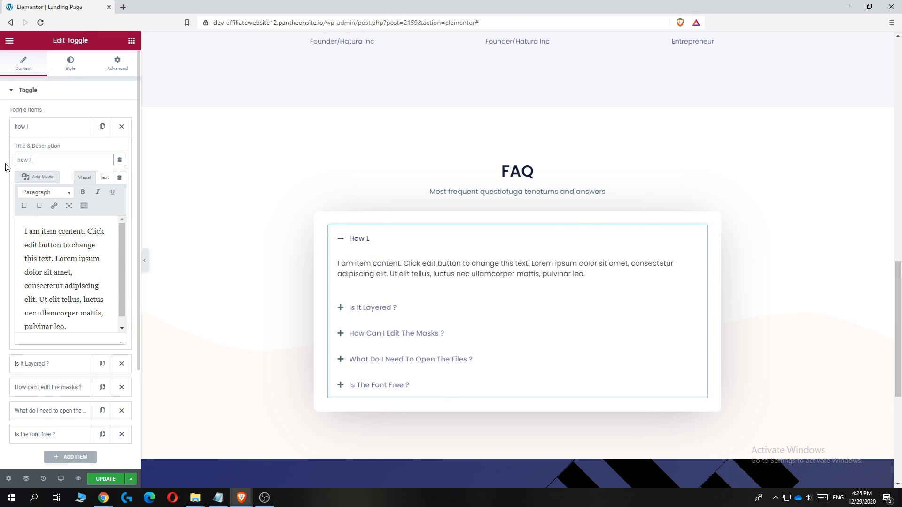
{"action": "type", "text": "ong does del"}
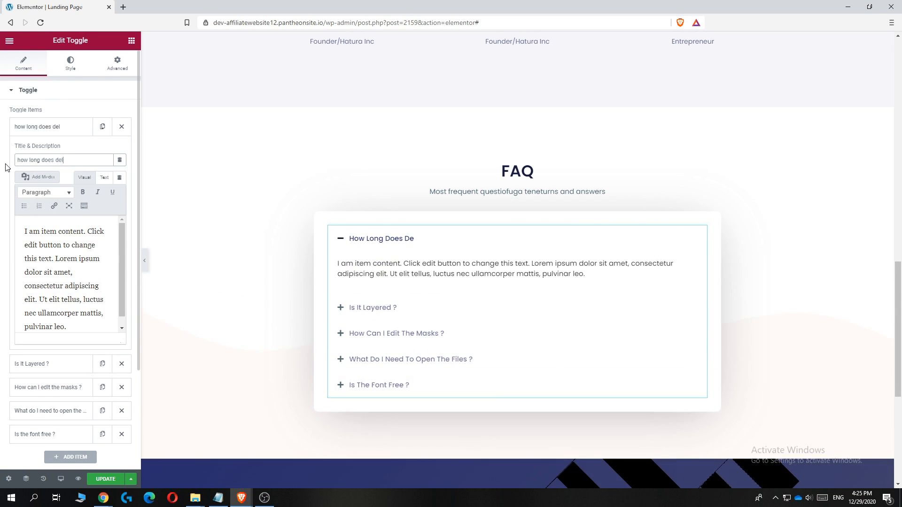
{"action": "type", "text": "ivry"}
{"action": "key", "text": "BackSpace"}
{"action": "left_click", "coordinate": [342, 238]}
{"action": "left_click", "coordinate": [343, 240]}
{"action": "left_click_drag", "start_coordinate": [569, 286], "coordinate": [174, 262]}
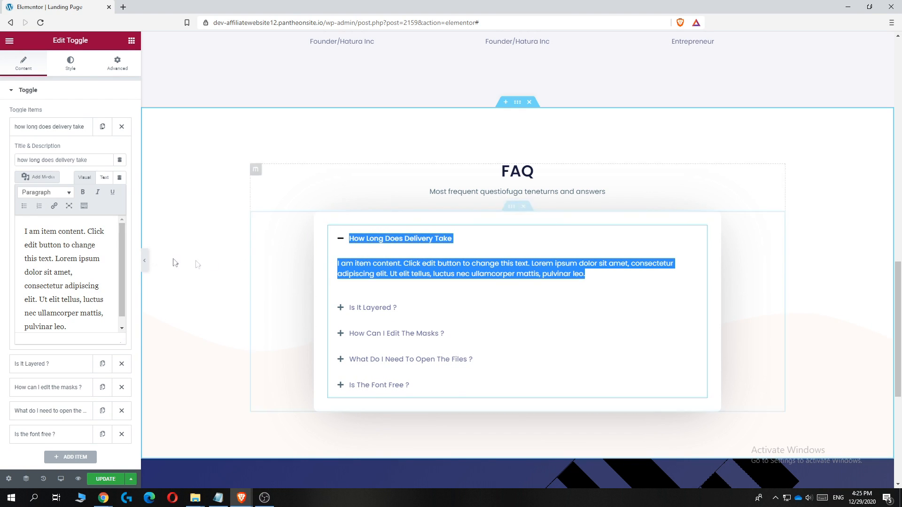
{"action": "left_click", "coordinate": [42, 258]}
- Set the background overlay color of the "Main Purchase Appeal Text" section to black
{"action": "scroll", "coordinate": [253, 242], "scroll_direction": "down", "scroll_amount": 6}
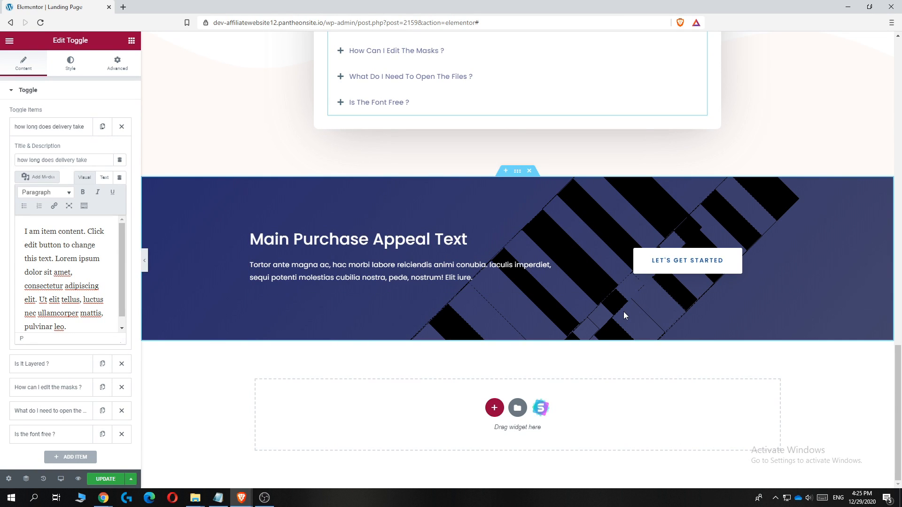
{"action": "left_click", "coordinate": [517, 174]}
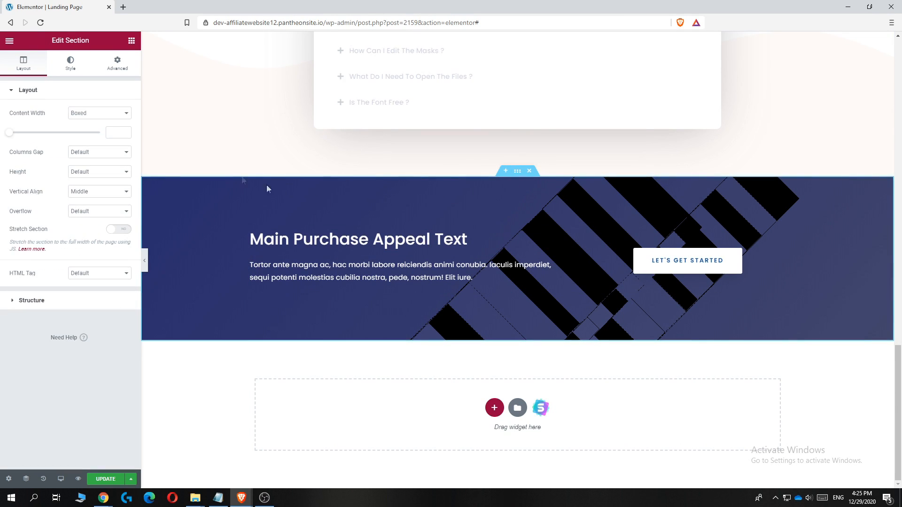
{"action": "left_click", "coordinate": [70, 65]}
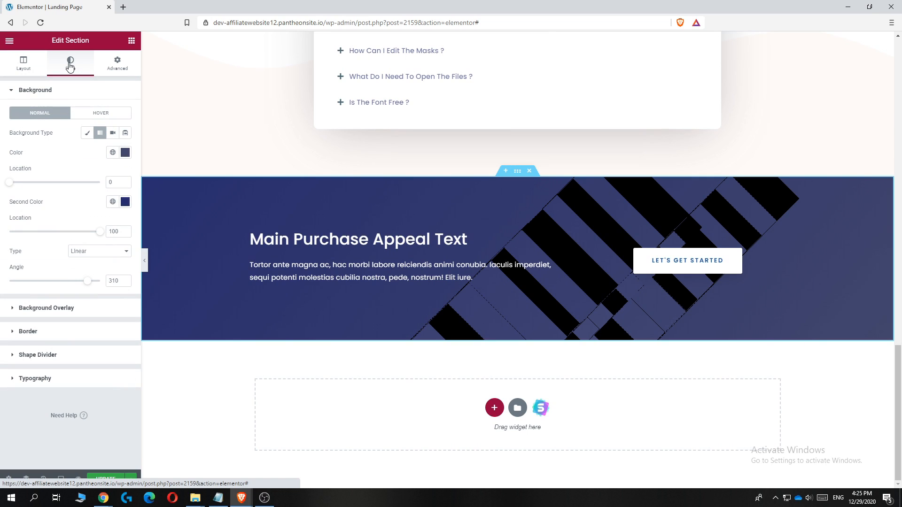
{"action": "left_click", "coordinate": [24, 308]}
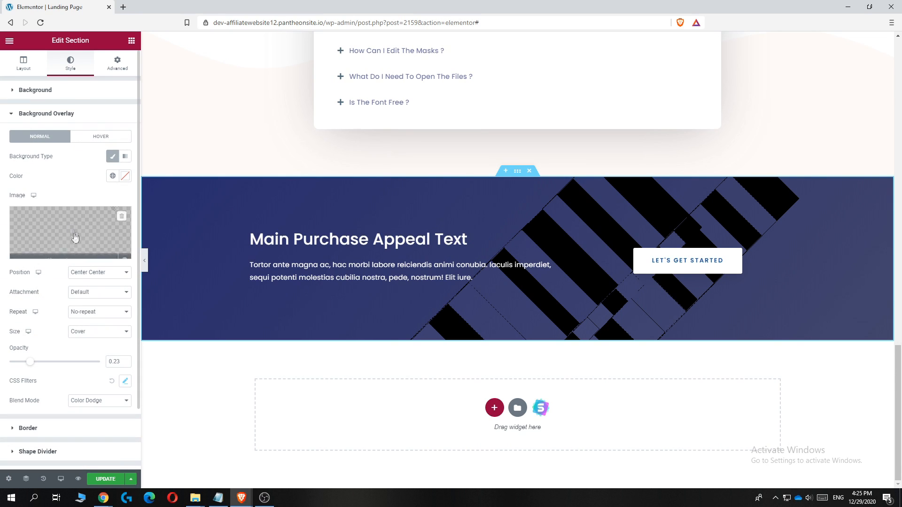
{"action": "left_click", "coordinate": [125, 181]}
{"action": "left_click_drag", "start_coordinate": [77, 254], "coordinate": [75, 289]}
{"action": "left_click", "coordinate": [59, 173]}
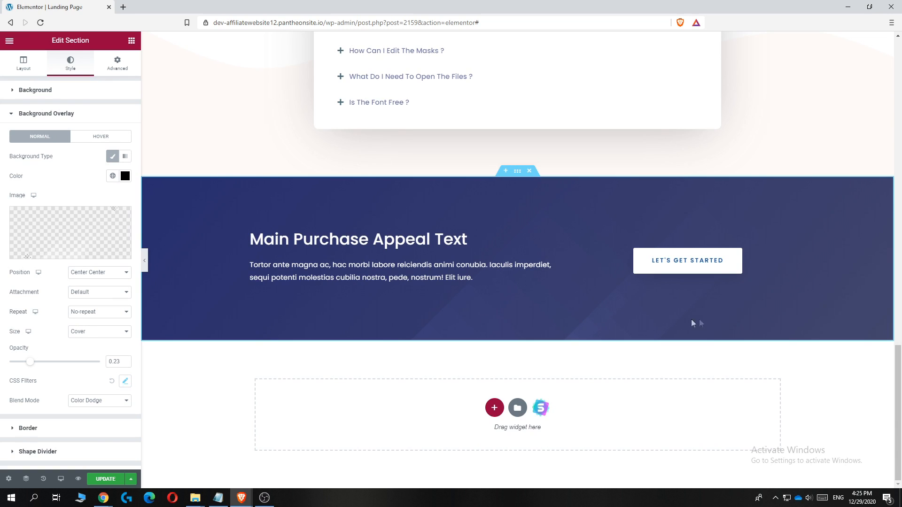
- Change the text of the "Let's Get Started" button in the purchase appeal section to "BUY NOW"
{"action": "scroll", "coordinate": [467, 286], "scroll_direction": "up", "scroll_amount": 3}
{"action": "scroll", "coordinate": [451, 273], "scroll_direction": "down", "scroll_amount": 2}
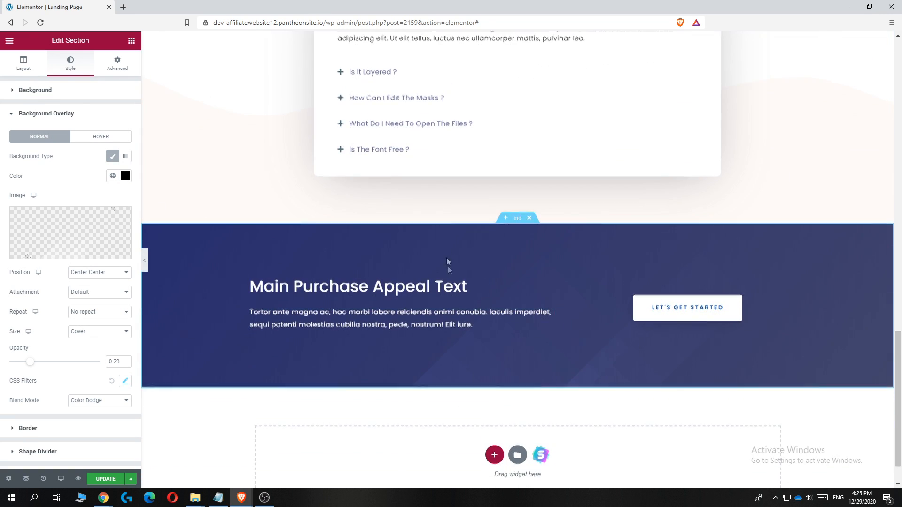
{"action": "scroll", "coordinate": [448, 266], "scroll_direction": "up", "scroll_amount": 4}
{"action": "scroll", "coordinate": [463, 263], "scroll_direction": "down", "scroll_amount": 5}
{"action": "left_click", "coordinate": [366, 258]}
{"action": "left_click", "coordinate": [686, 269]}
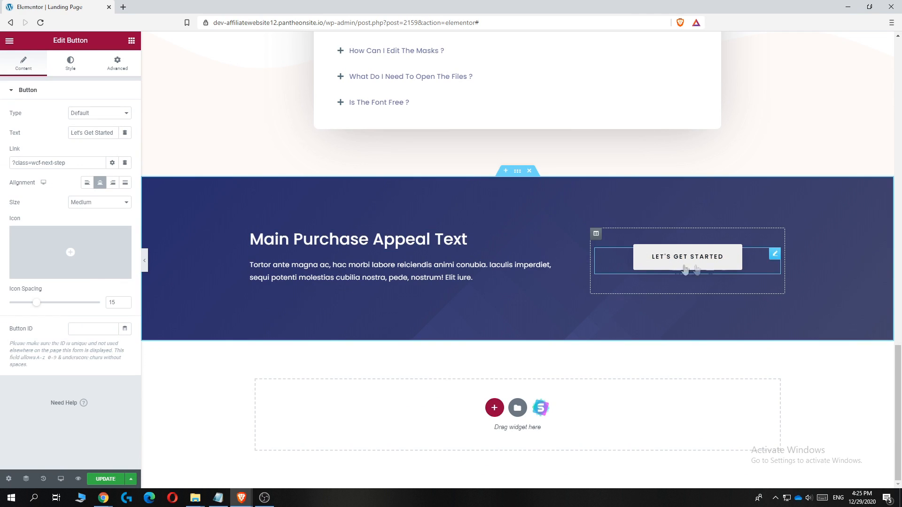
{"action": "left_click", "coordinate": [95, 122]}
{"action": "left_click", "coordinate": [96, 123]}
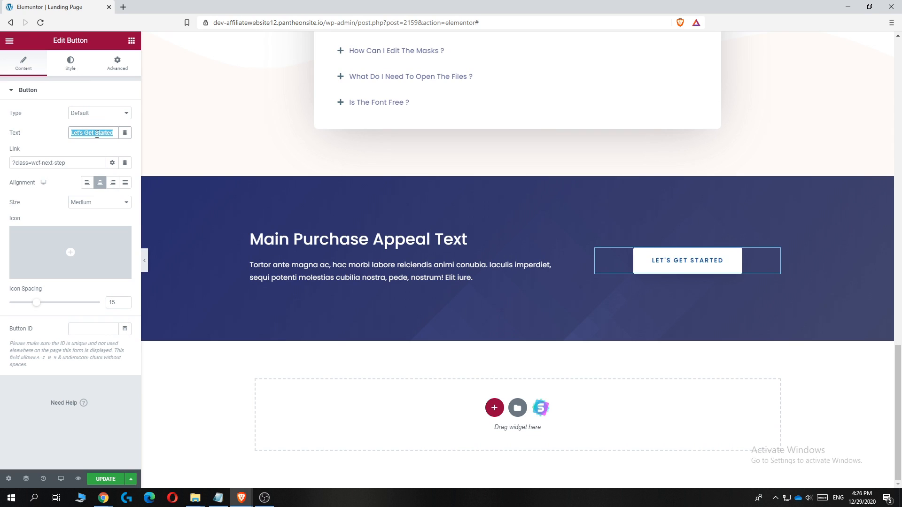
{"action": "type", "text": "BUY NOW"}
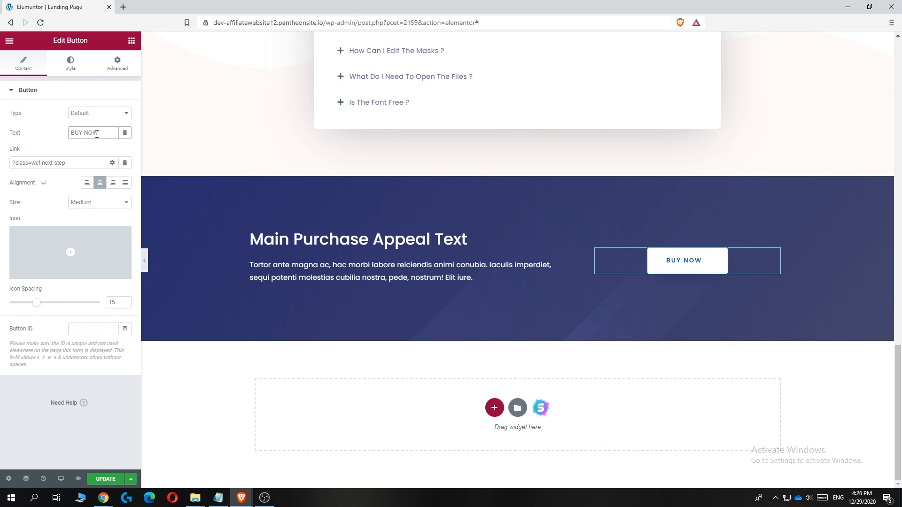
- Replace the "Main Purchase Appeal Text" heading with "Only today a big discount"
{"action": "left_click", "coordinate": [374, 266]}
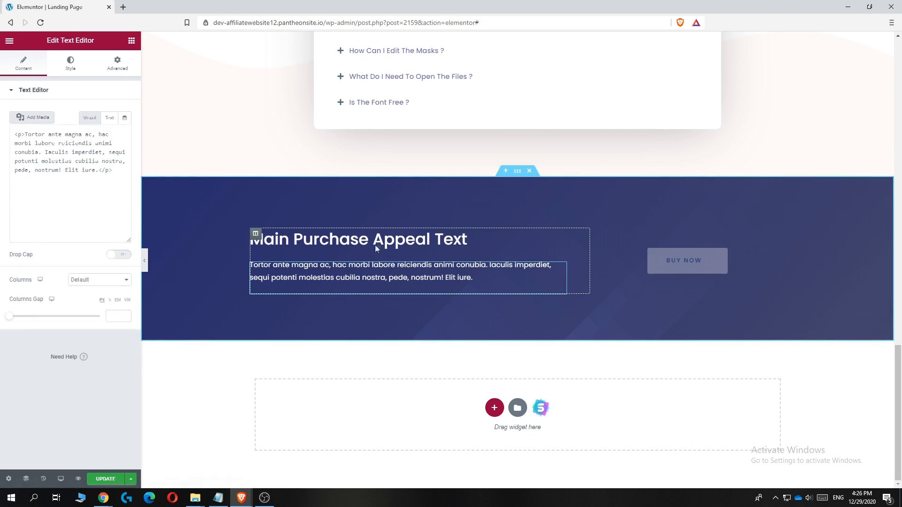
{"action": "left_click", "coordinate": [371, 241]}
{"action": "left_click_drag", "start_coordinate": [467, 239], "coordinate": [339, 239]}
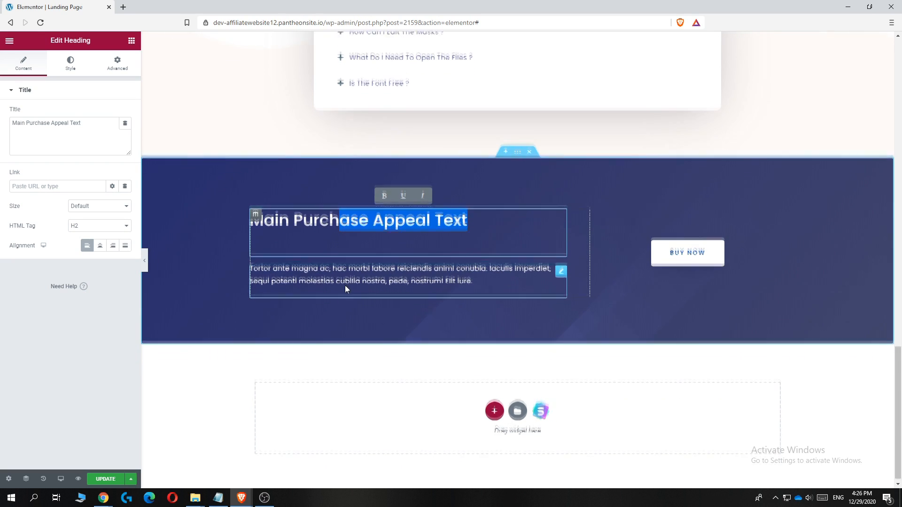
{"action": "left_click", "coordinate": [85, 122]}
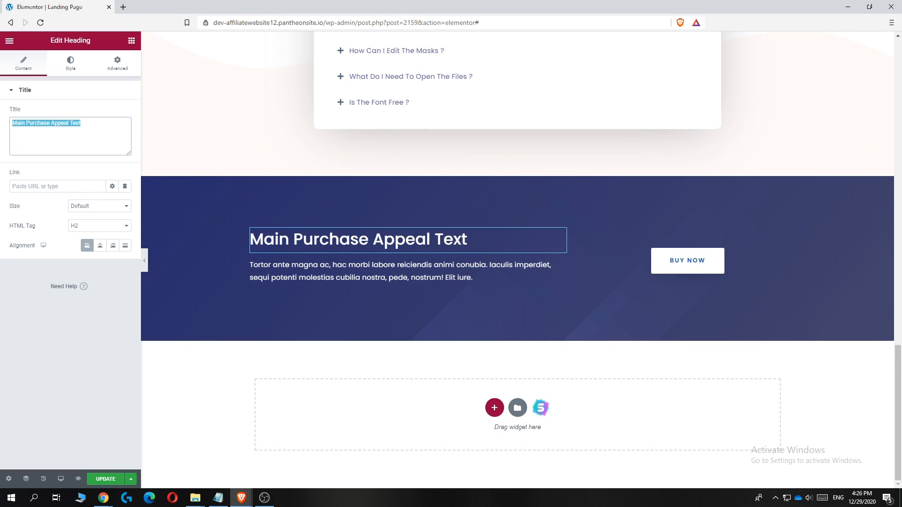
{"action": "type", "text": "d"}
{"action": "key", "text": "BackSpace"}
{"action": "type", "text": "D"}
{"action": "key", "text": "BackSpace"}
{"action": "type", "text": "Only today a big discount"}
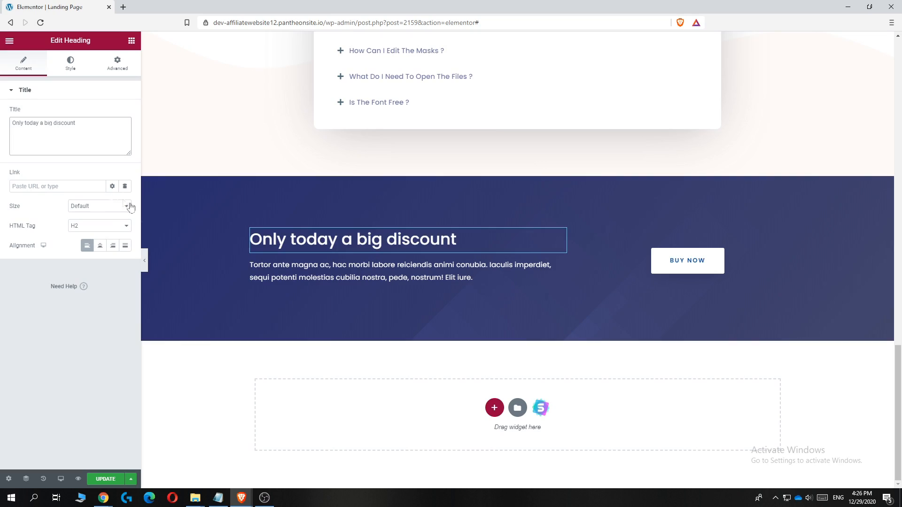
- Look over the whole landing page and save its changes
{"action": "scroll", "coordinate": [256, 235], "scroll_direction": "down", "scroll_amount": 1}
{"action": "scroll", "coordinate": [338, 267], "scroll_direction": "up", "scroll_amount": 15}
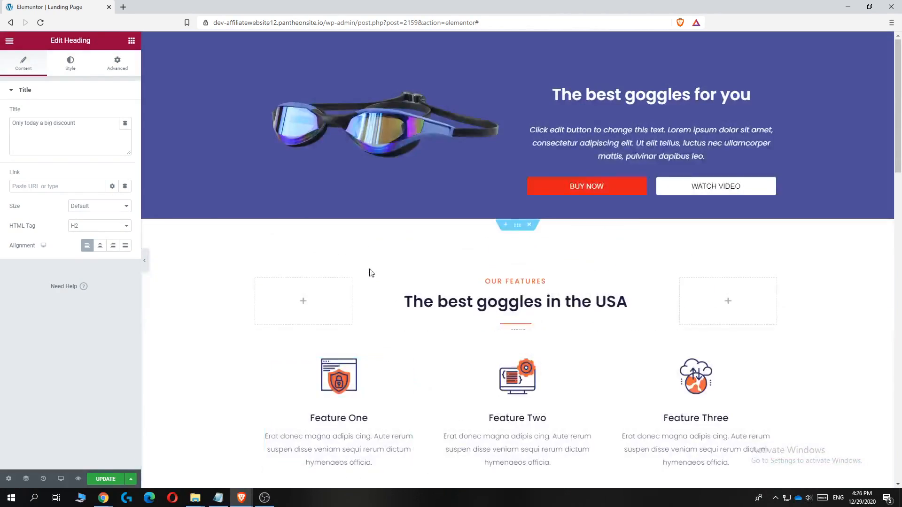
{"action": "scroll", "coordinate": [376, 267], "scroll_direction": "down", "scroll_amount": 15}
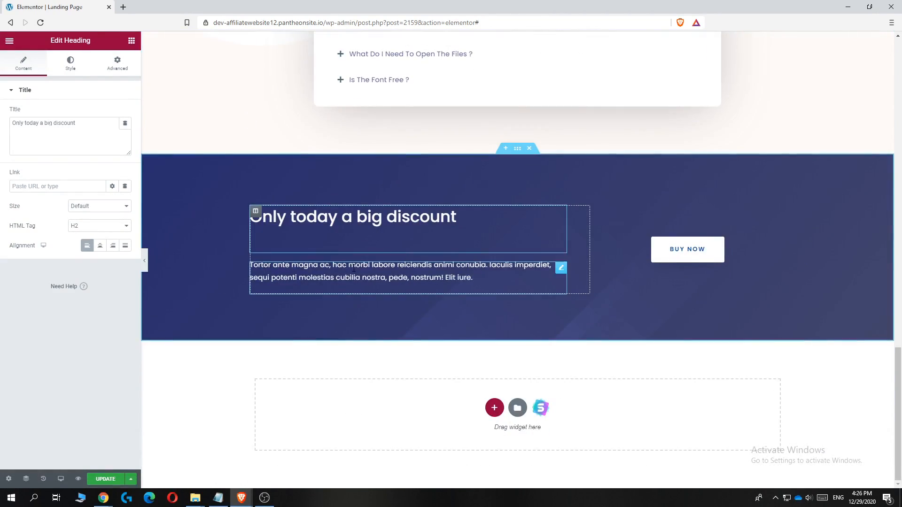
{"action": "scroll", "coordinate": [402, 296], "scroll_direction": "up", "scroll_amount": 5}
{"action": "scroll", "coordinate": [401, 295], "scroll_direction": "down", "scroll_amount": 5}
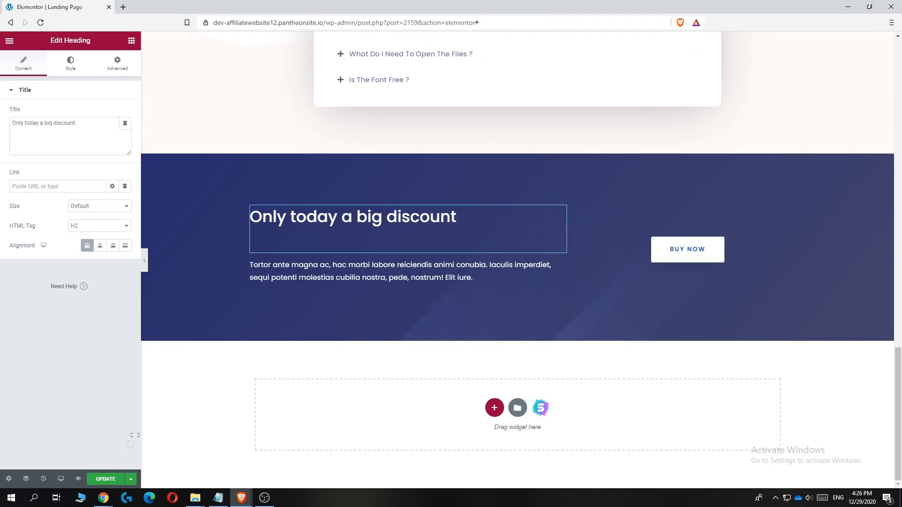
{"action": "left_click", "coordinate": [106, 480]}
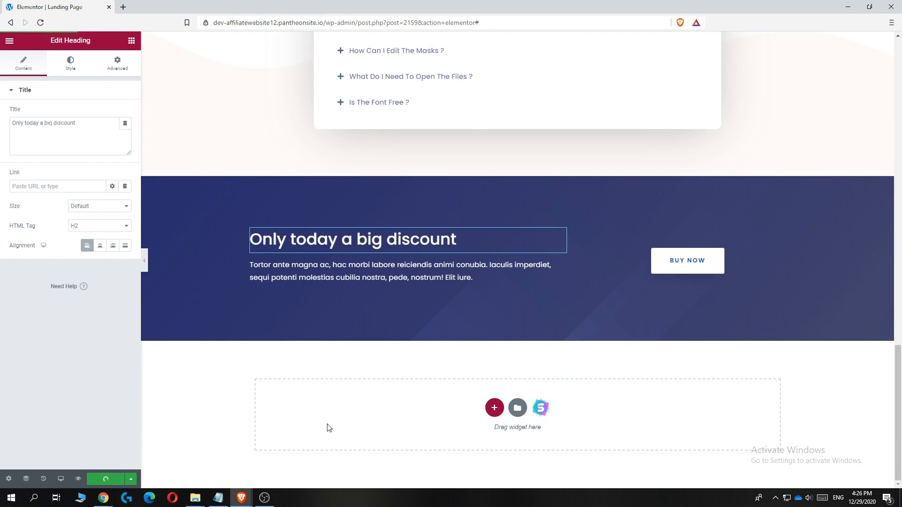
{"action": "scroll", "coordinate": [328, 422], "scroll_direction": "up", "scroll_amount": 10}
{"action": "scroll", "coordinate": [331, 403], "scroll_direction": "down", "scroll_amount": 5}
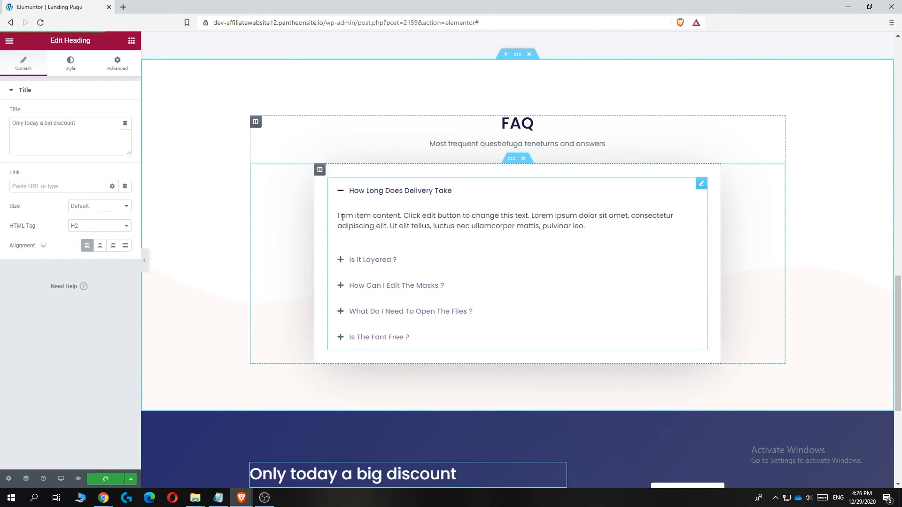
- Collapse the "How Long Does Delivery Take" item in the FAQ and look over the page up to the hero section
{"action": "left_click", "coordinate": [339, 196]}
{"action": "scroll", "coordinate": [338, 334], "scroll_direction": "up", "scroll_amount": 2}
{"action": "scroll", "coordinate": [256, 332], "scroll_direction": "down", "scroll_amount": 5}
{"action": "scroll", "coordinate": [459, 399], "scroll_direction": "up", "scroll_amount": 10}
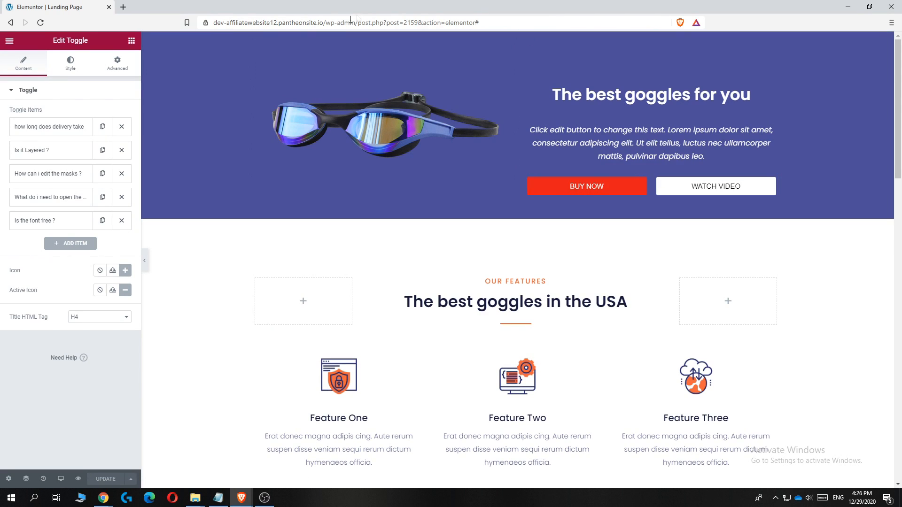
- Open the site's home page in a new browser tab and go to its WordPress dashboard
{"action": "double_click", "coordinate": [322, 22]}
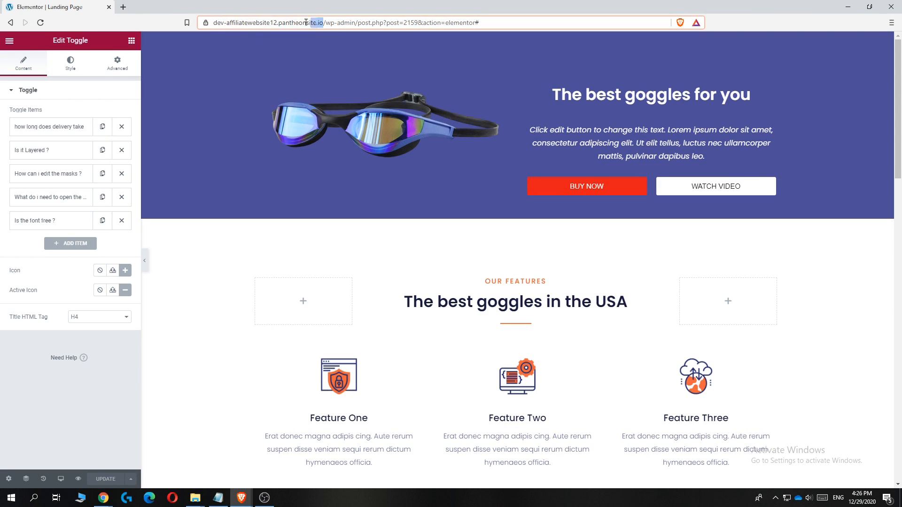
{"action": "left_click", "coordinate": [125, 7]}
{"action": "type", "text": "https://dev-affiliatewebsite12.pantheonsite.io"}
{"action": "key", "text": "Return"}
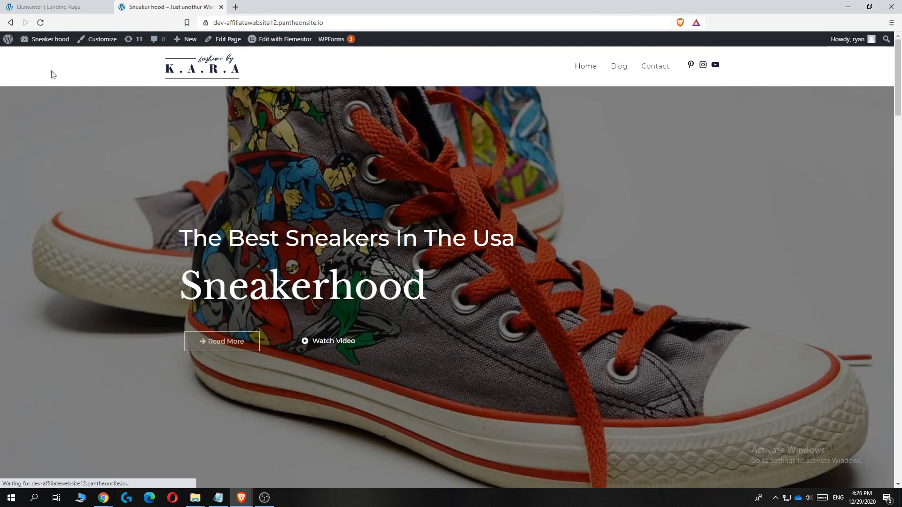
{"action": "left_click", "coordinate": [39, 55]}
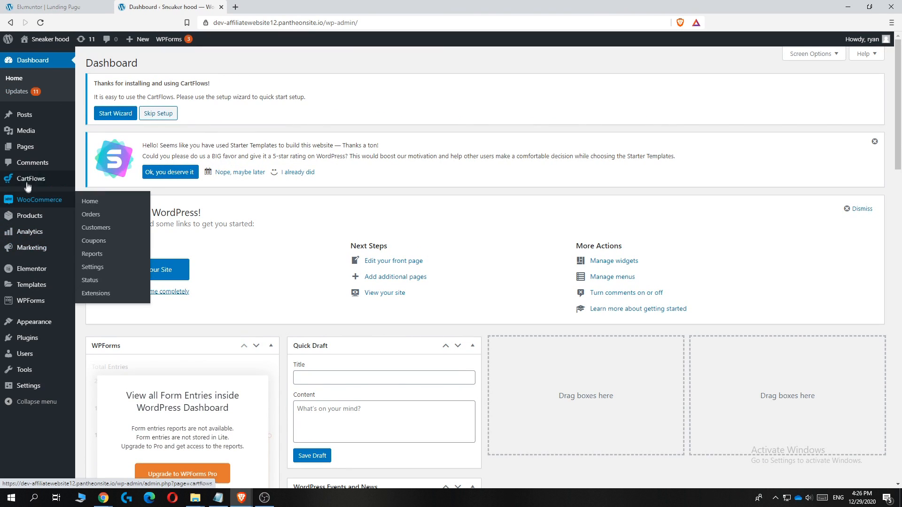
- Open the "Goggle" flow for editing from the CartFlows list of flows
{"action": "mouse_move", "coordinate": [28, 185]}
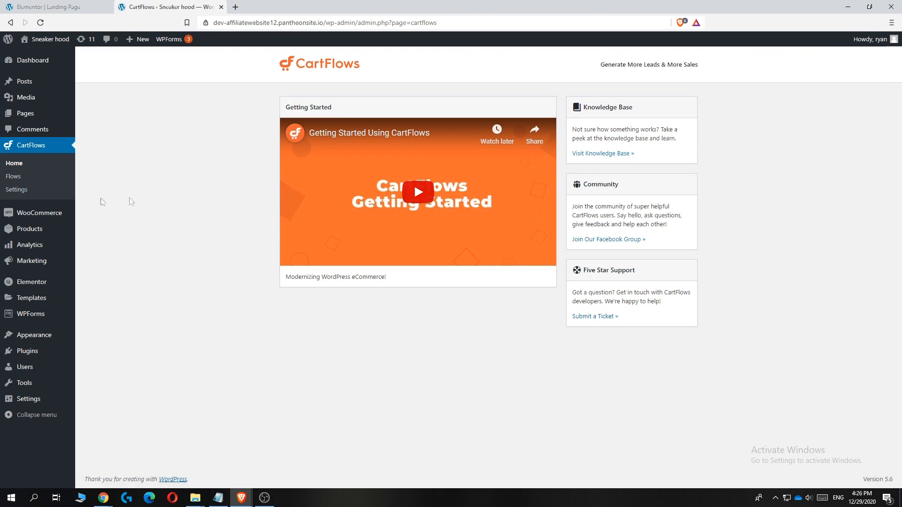
{"action": "left_click", "coordinate": [12, 178]}
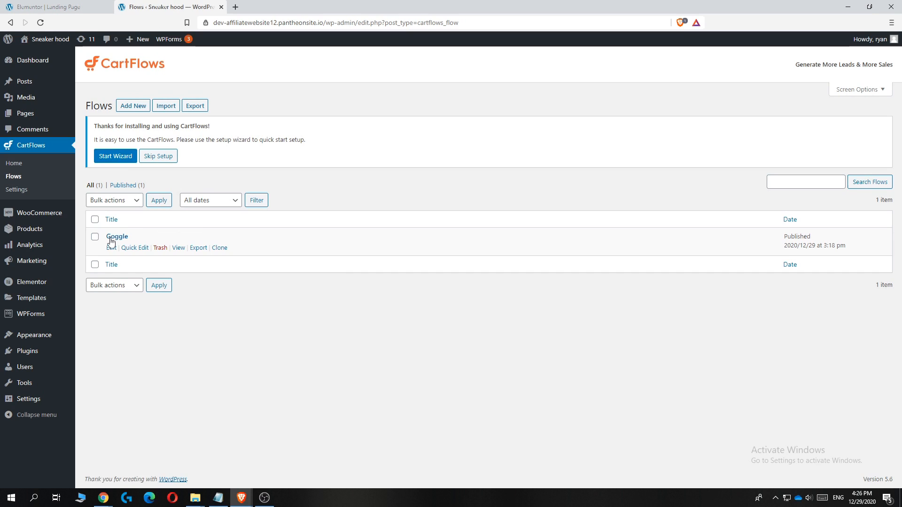
{"action": "left_click", "coordinate": [117, 236]}
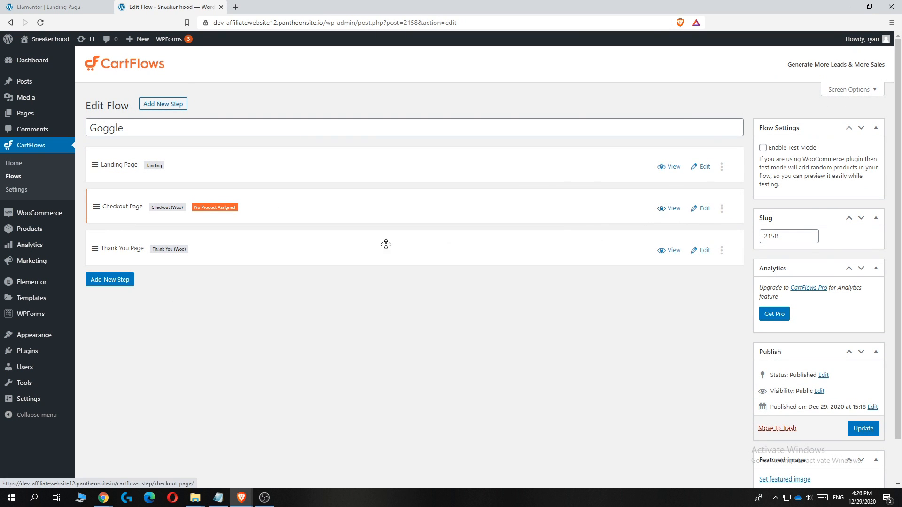
- Copy the address of the flow's Checkout Page and set it as the link of the hero's "BUY NOW" button
{"action": "left_click", "coordinate": [666, 212]}
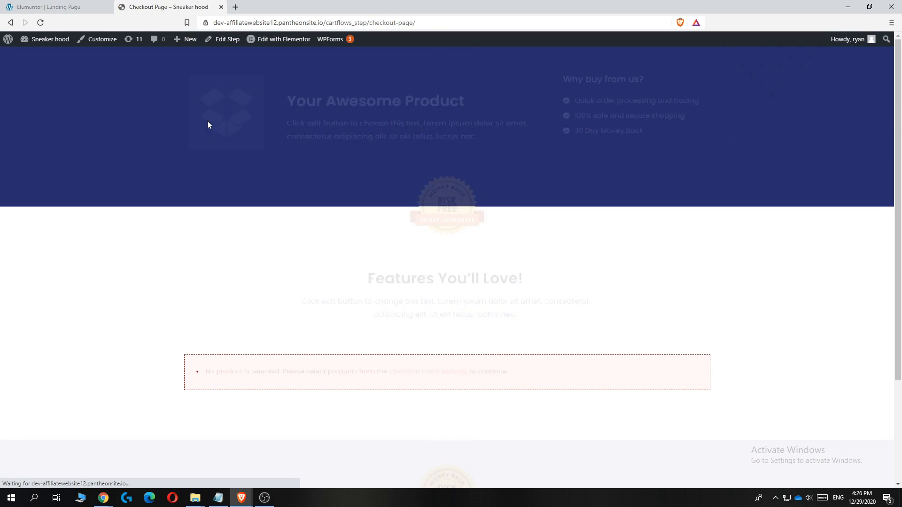
{"action": "left_click_drag", "start_coordinate": [421, 24], "coordinate": [217, 25]}
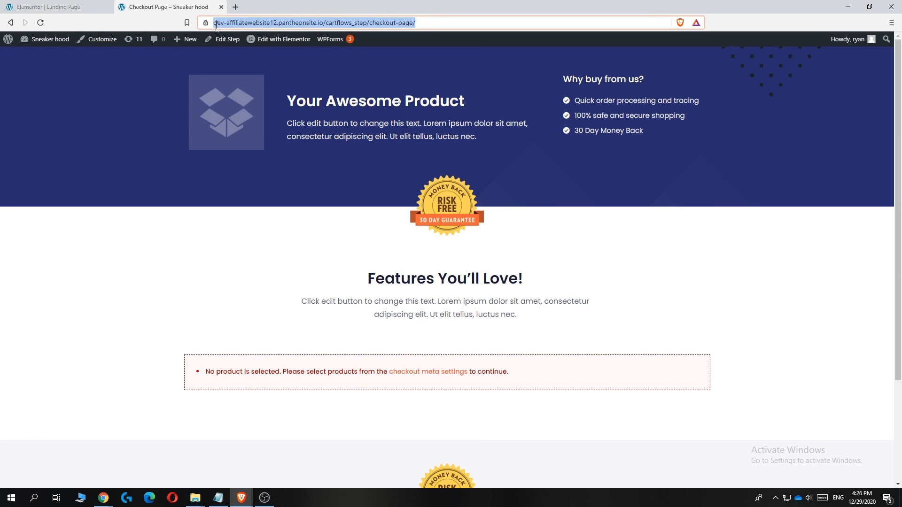
{"action": "left_click", "coordinate": [58, 5]}
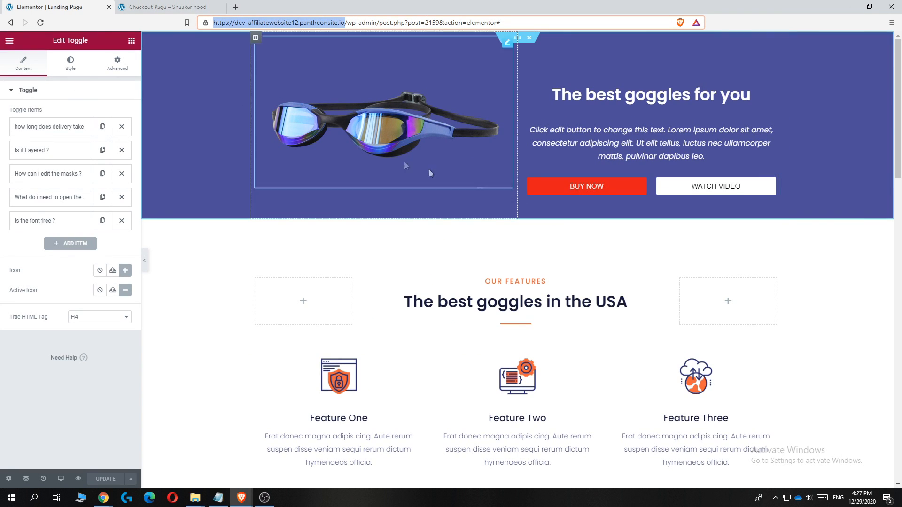
{"action": "left_click", "coordinate": [577, 190]}
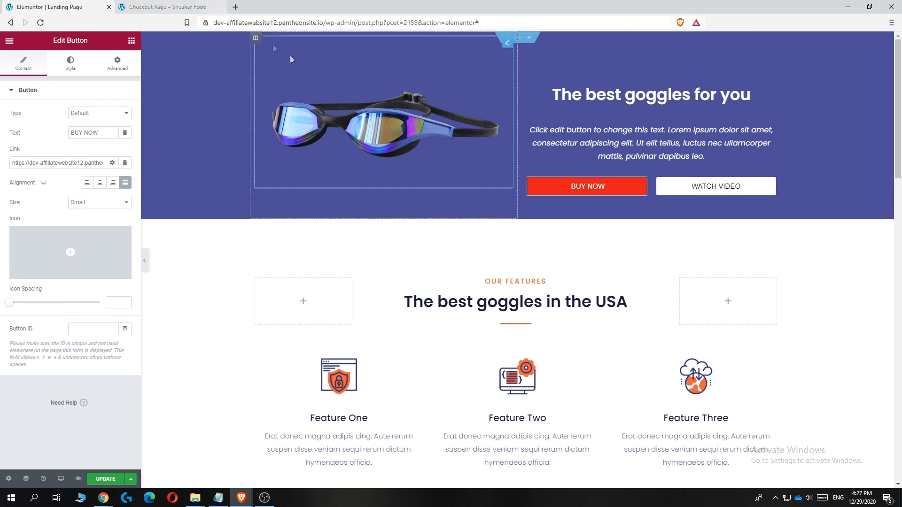
{"action": "scroll", "coordinate": [465, 239], "scroll_direction": "down", "scroll_amount": 6}
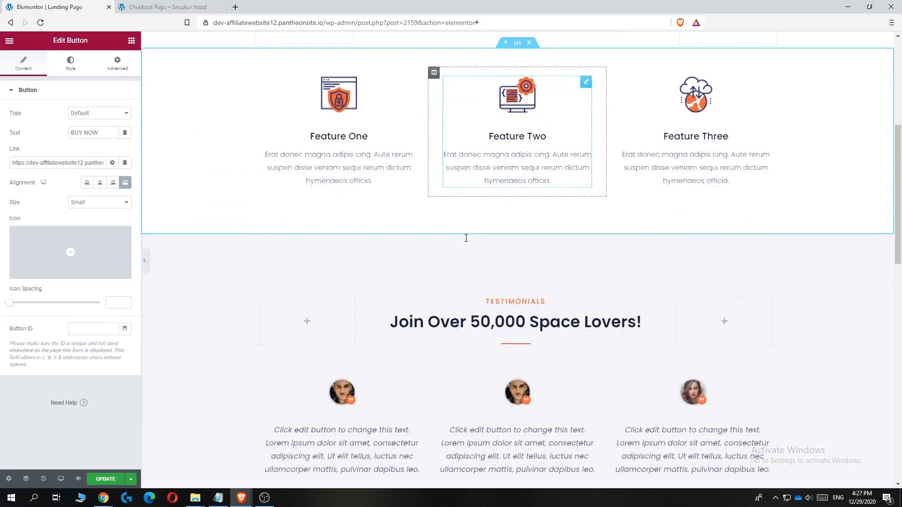
{"action": "scroll", "coordinate": [465, 238], "scroll_direction": "up", "scroll_amount": 6}
{"action": "scroll", "coordinate": [403, 261], "scroll_direction": "down", "scroll_amount": 15}
{"action": "scroll", "coordinate": [402, 261], "scroll_direction": "up", "scroll_amount": 14}
{"action": "scroll", "coordinate": [374, 262], "scroll_direction": "down", "scroll_amount": 20}
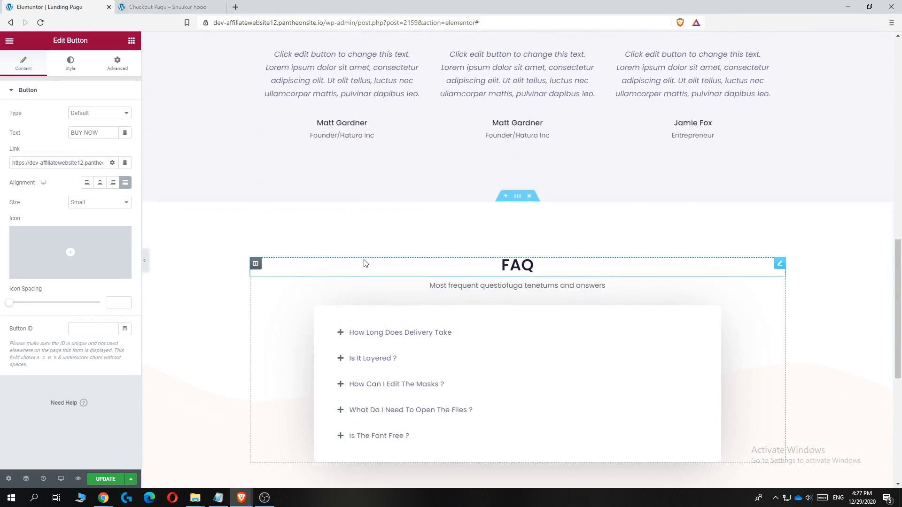
{"action": "scroll", "coordinate": [363, 259], "scroll_direction": "up", "scroll_amount": 7}
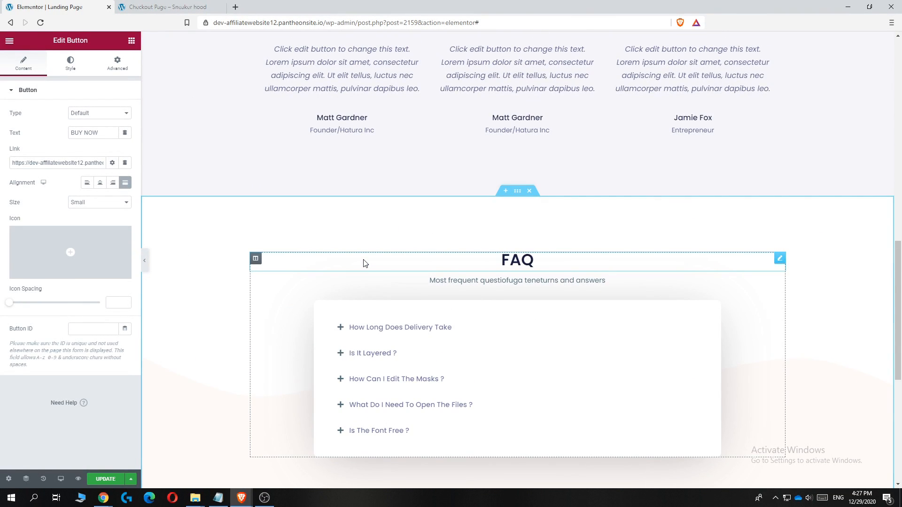